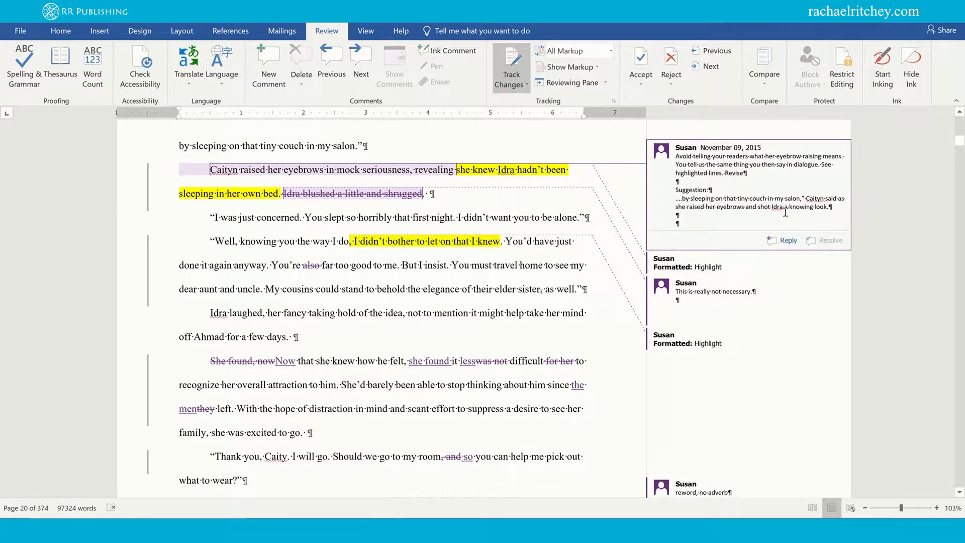
Step: Try deleting the reviewer's comment on the eyebrow sentence, and undo that deletion
right_click(729, 169)
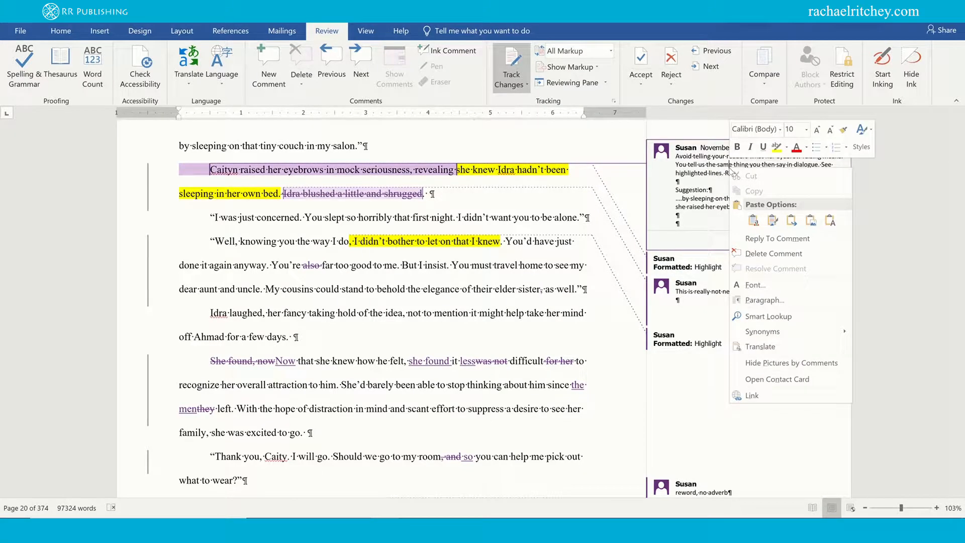
left_click(756, 254)
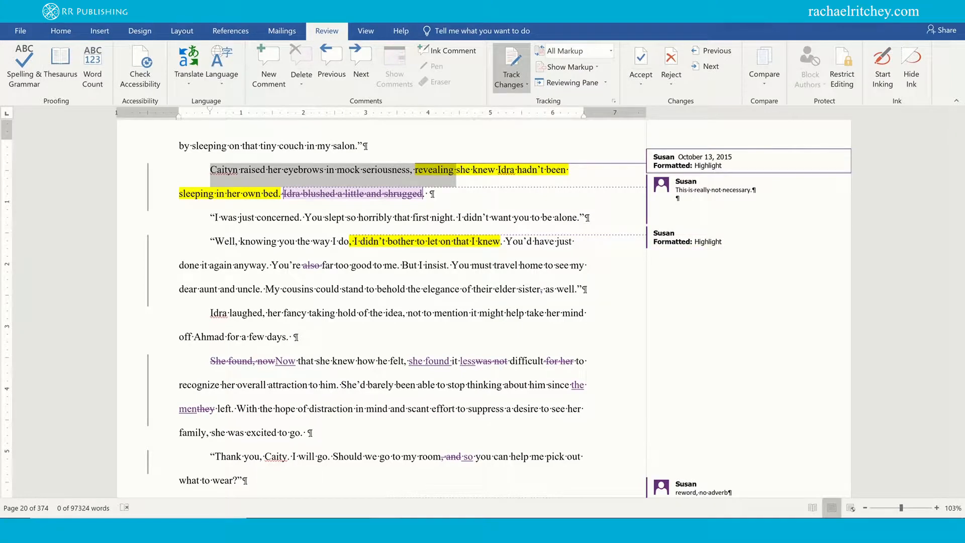
key("ctrl+z")
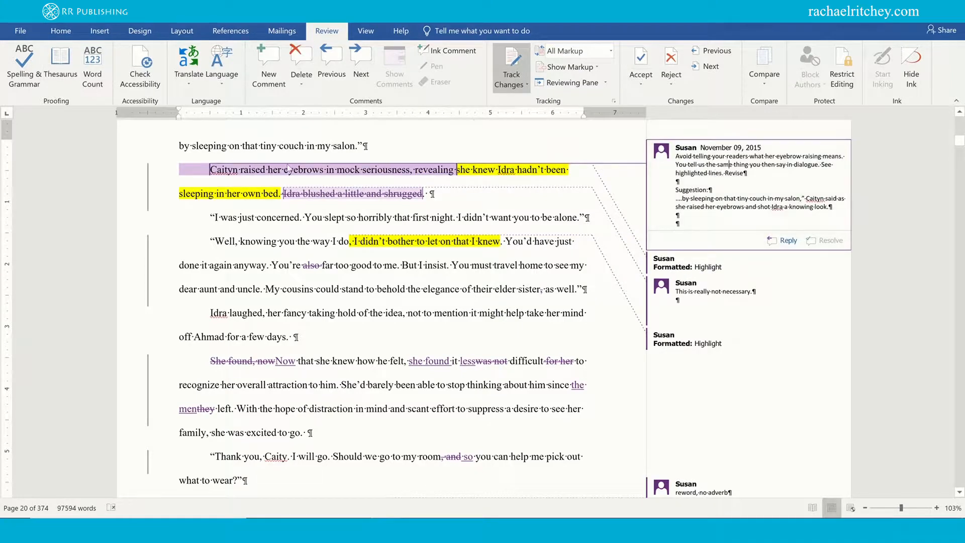
Step: Reject the tracked highlight formatting on "revealing" and on ", I didn't bother to let on that I knew"
left_click(703, 269)
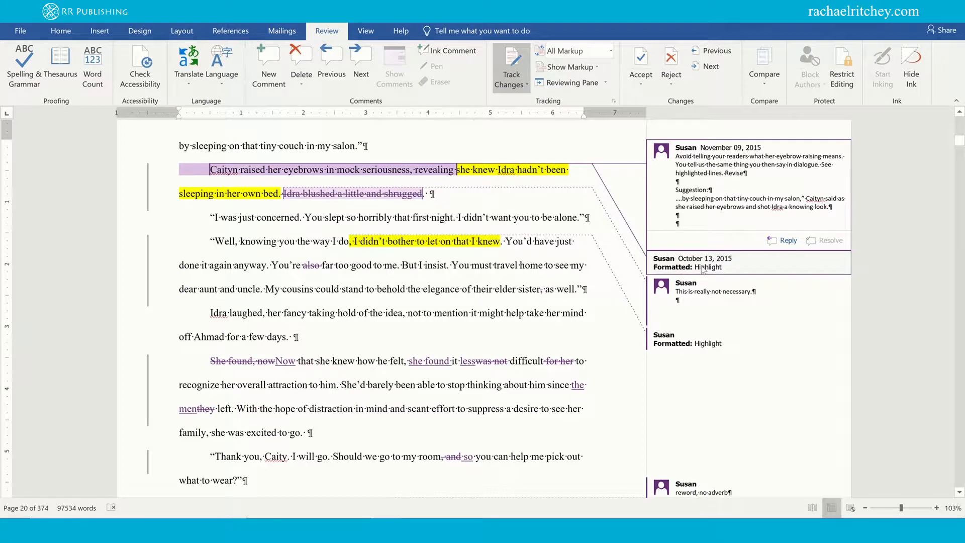
right_click(703, 269)
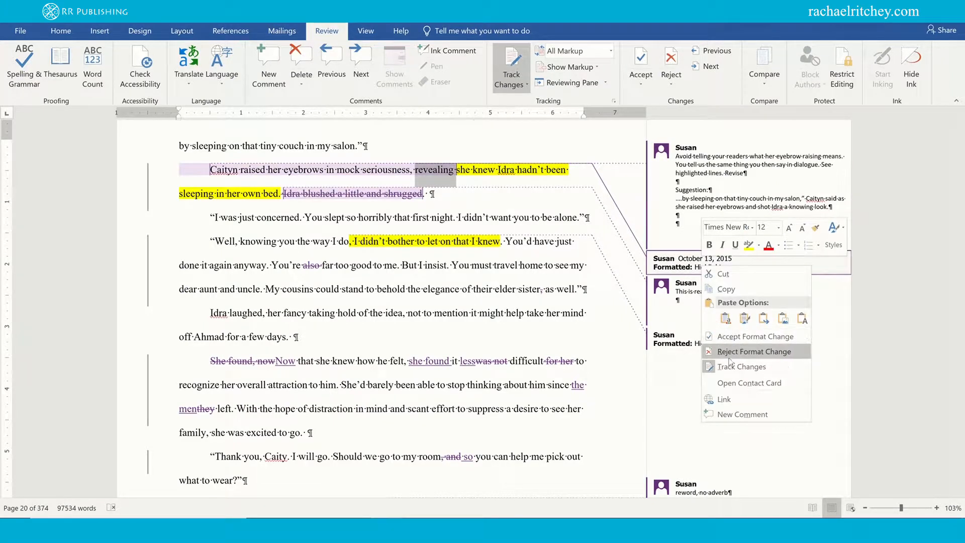
left_click(727, 355)
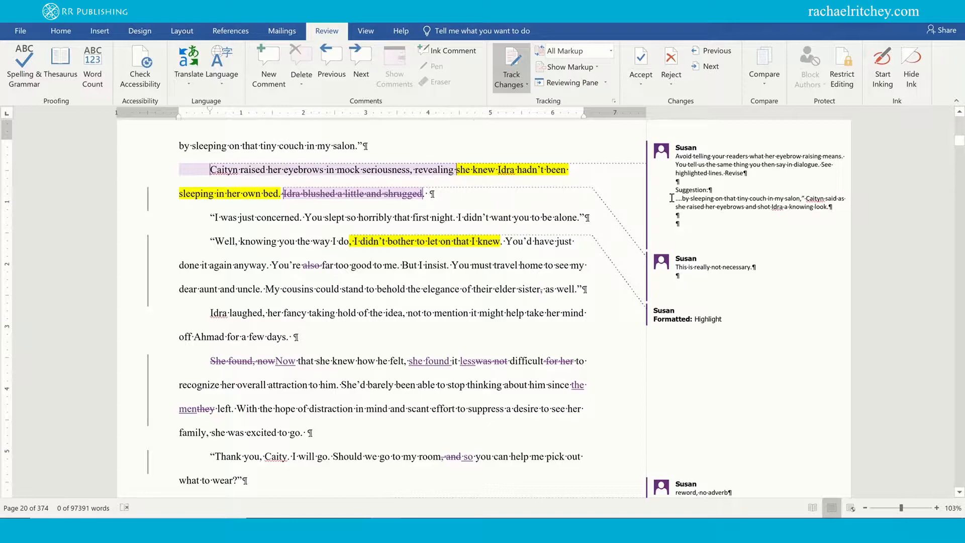
right_click(695, 322)
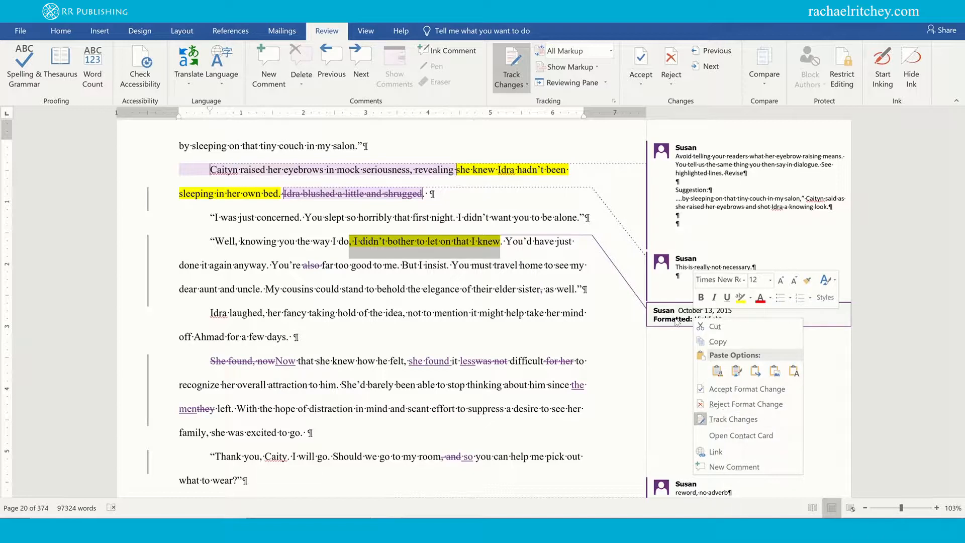
left_click(719, 405)
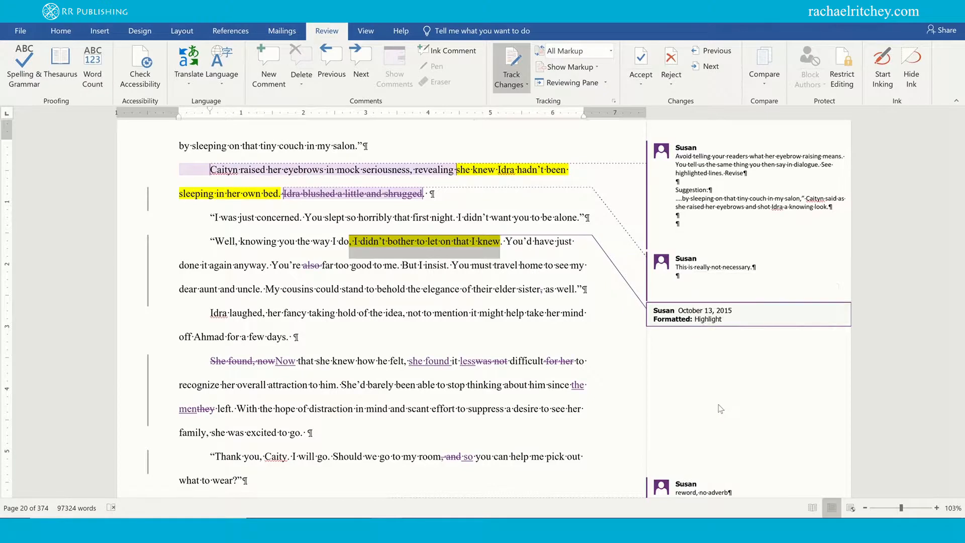
left_click(368, 234)
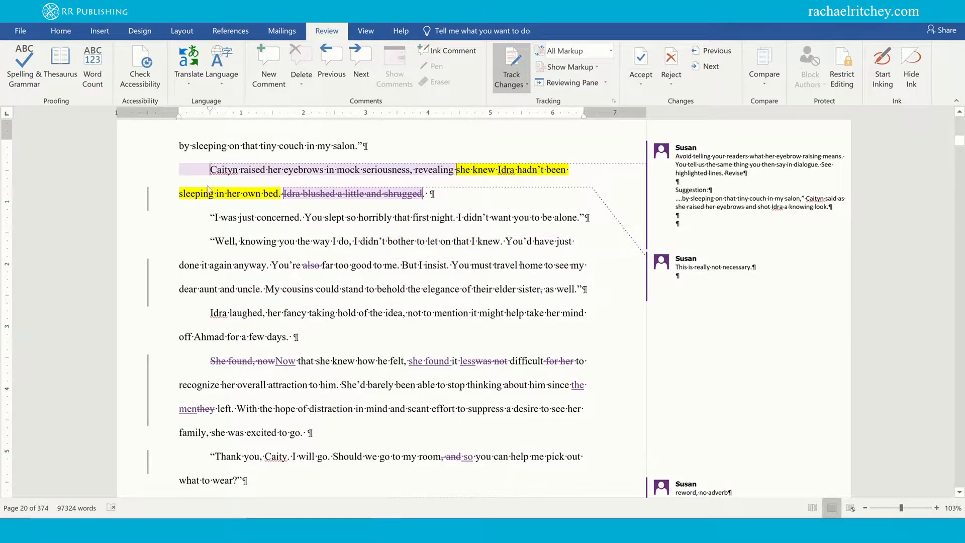
Step: Accept the tracked deletion ending in "blushed a little and shrugged", which carries the comment "This is really not necessary."
left_click(695, 265)
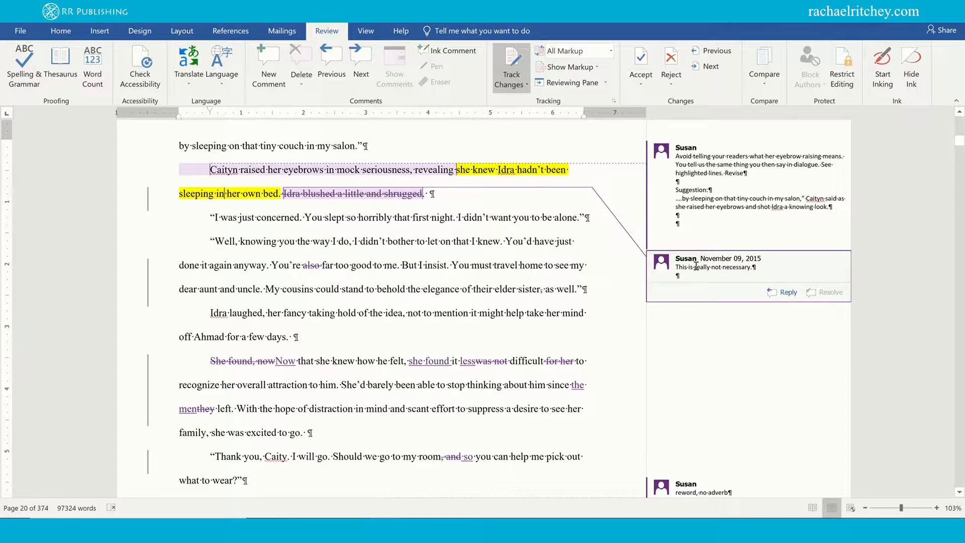
right_click(695, 265)
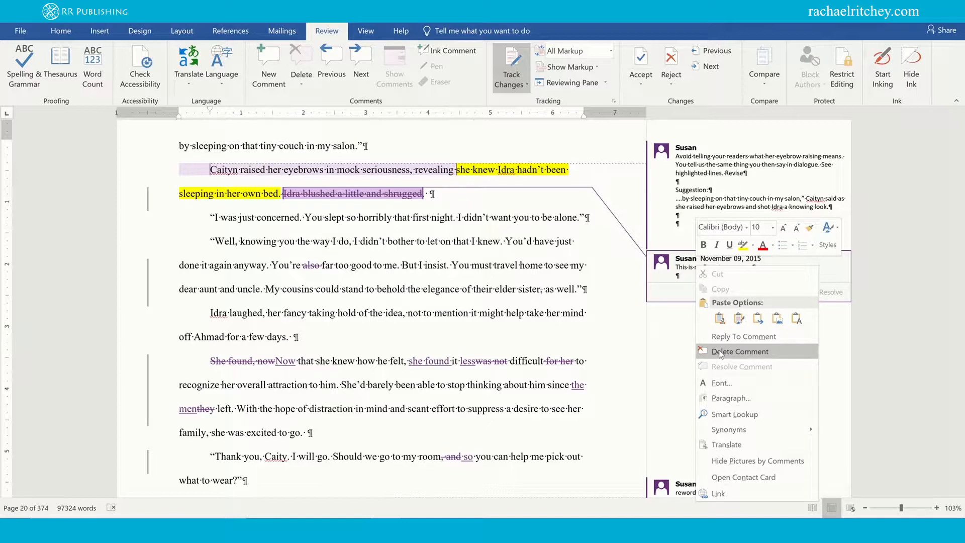
left_click(325, 197)
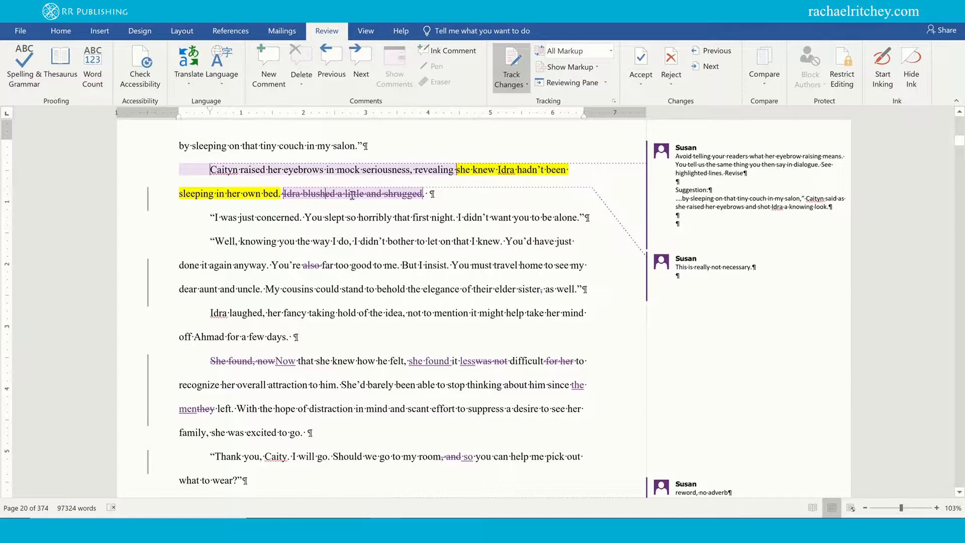
right_click(336, 193)
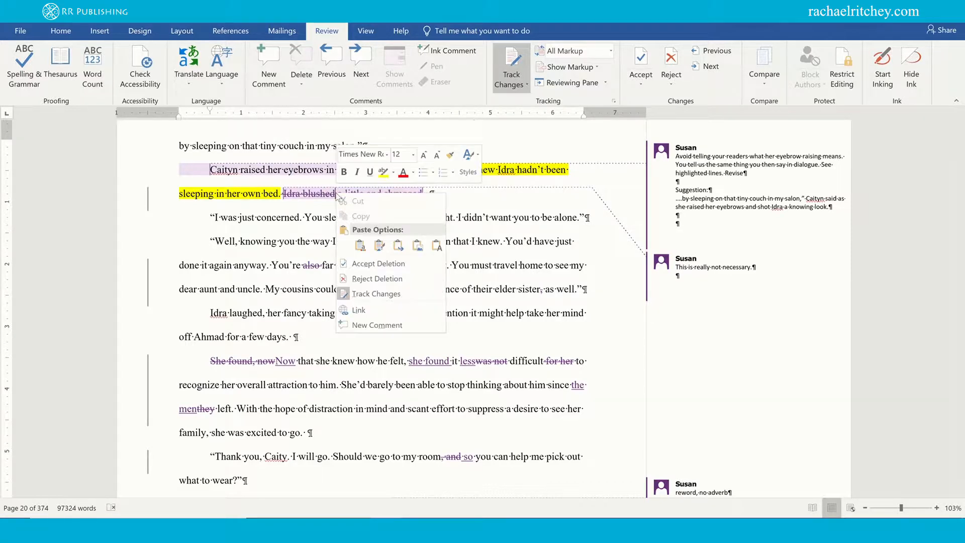
left_click(364, 263)
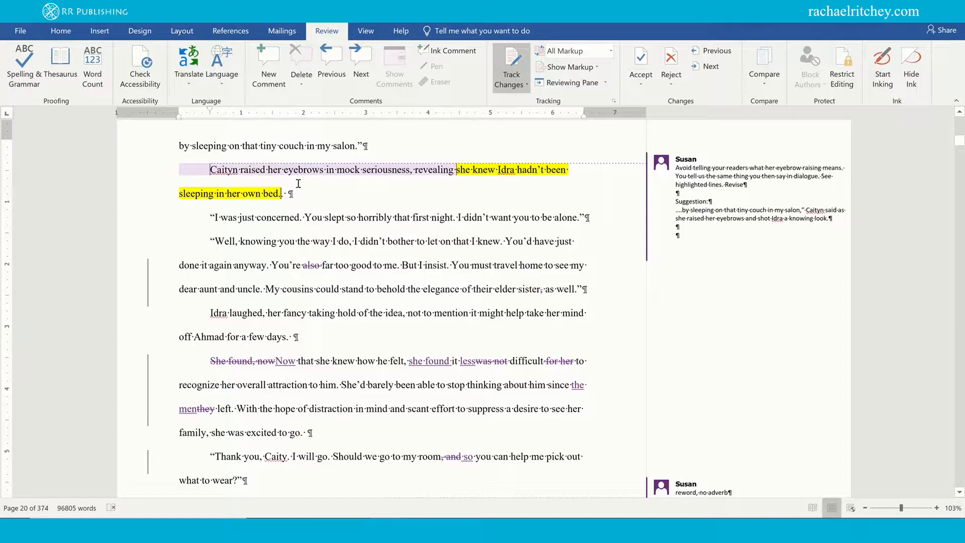
Step: Delete the extra period after "sleeping in her own bed." and accept that tracked deletion
mouse_move(298, 184)
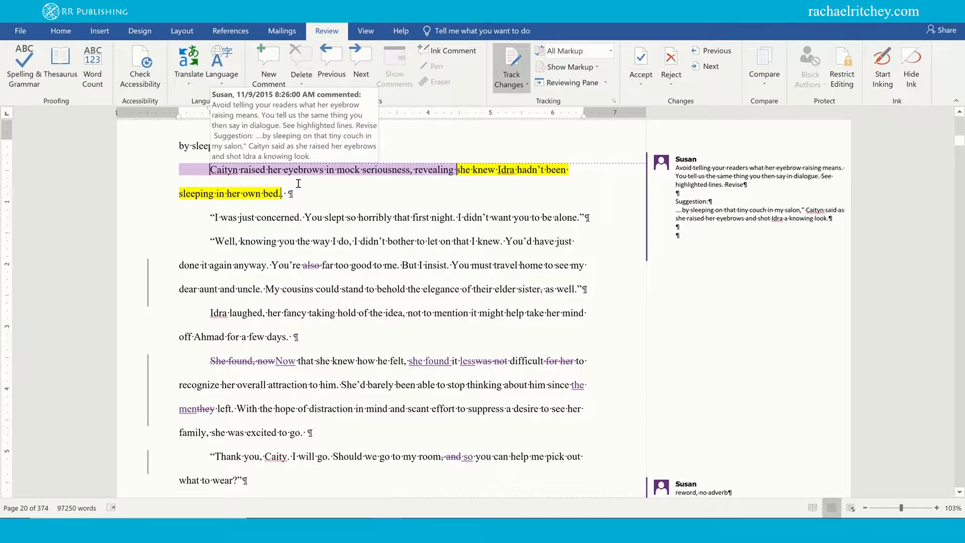
key("Delete")
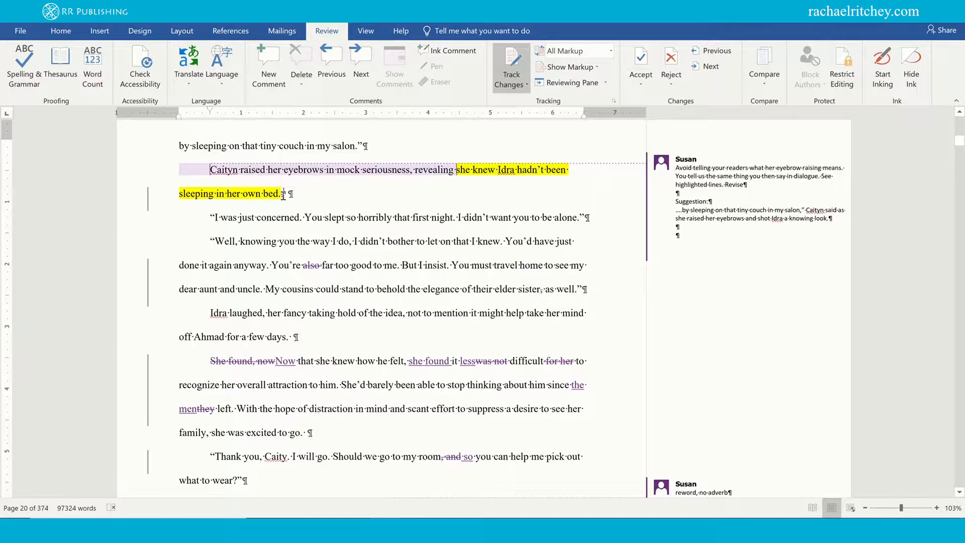
right_click(283, 195)
left_click(283, 195)
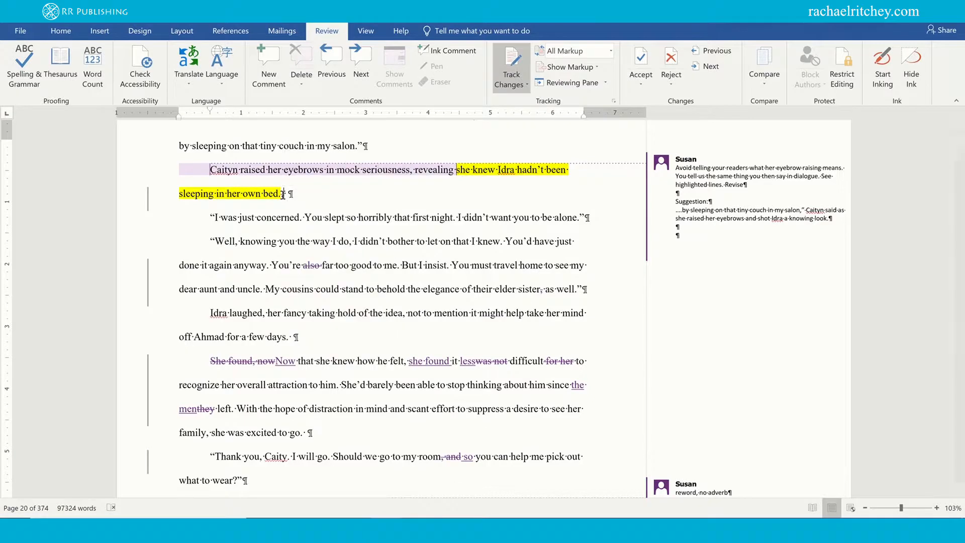
right_click(282, 195)
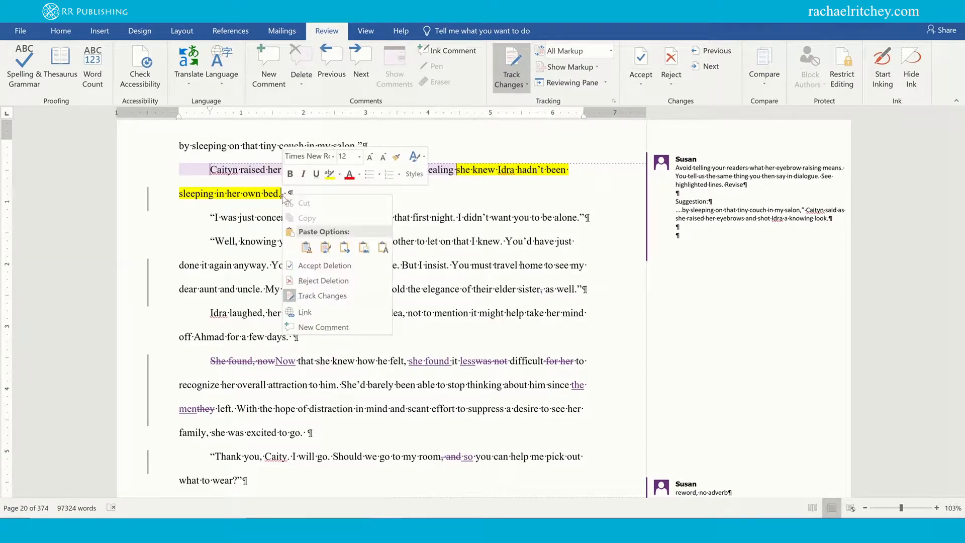
left_click(309, 266)
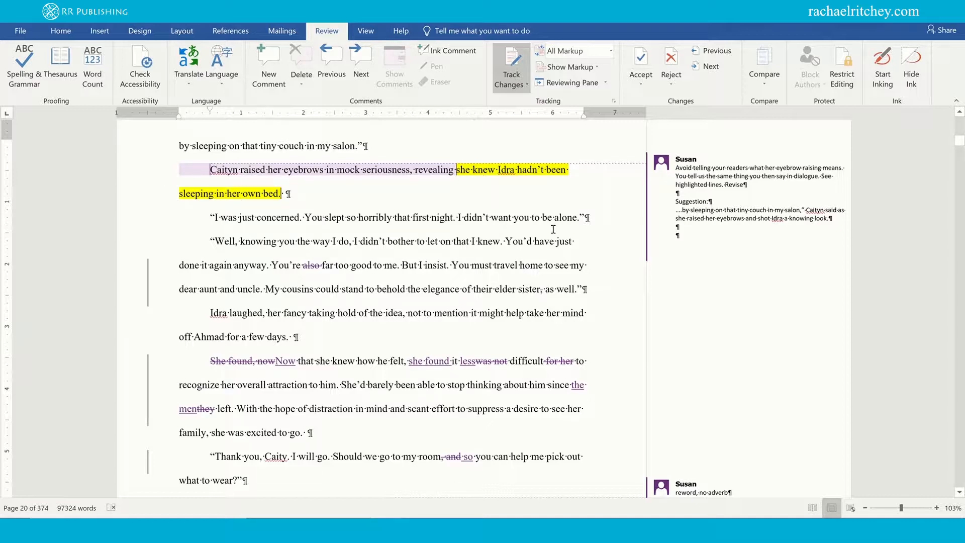
Step: Delete the comment on the eyebrow sentence and clear the yellow highlight running from "she knew" to "in her own bed"
right_click(710, 185)
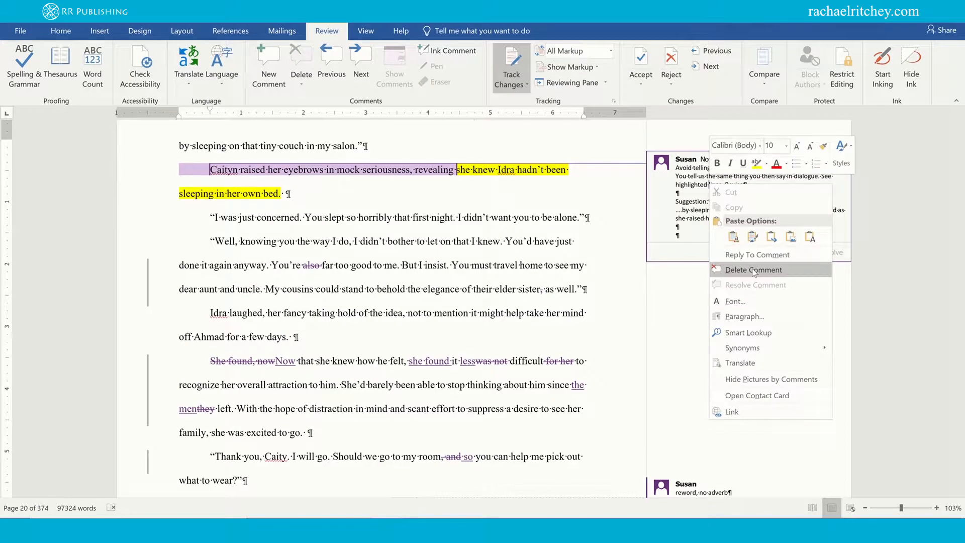
left_click(728, 270)
right_click(475, 174)
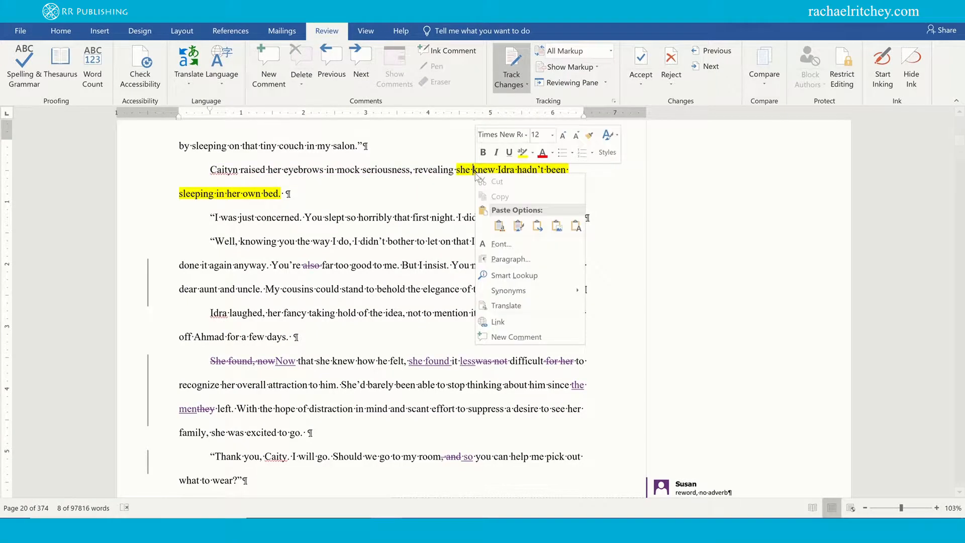
key("Escape")
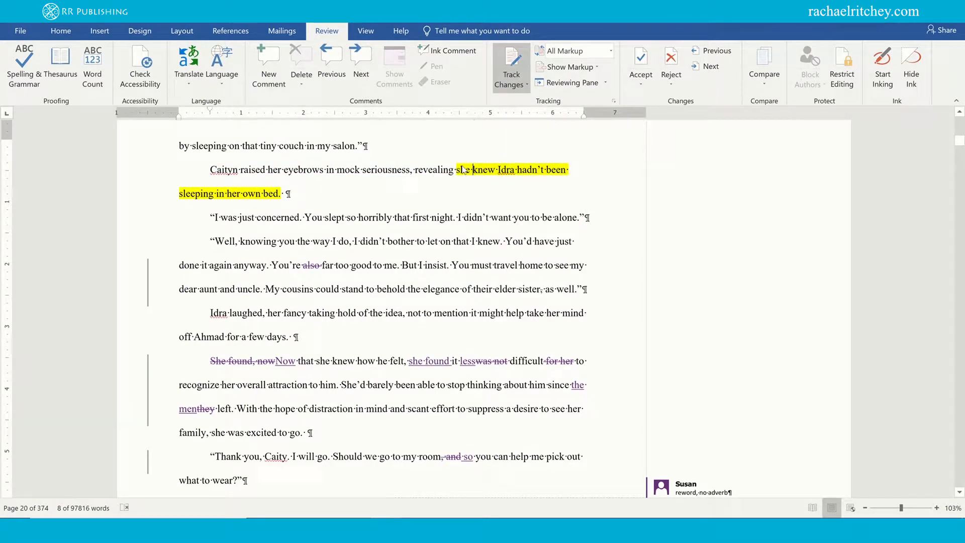
left_click_drag(458, 171, 405, 202)
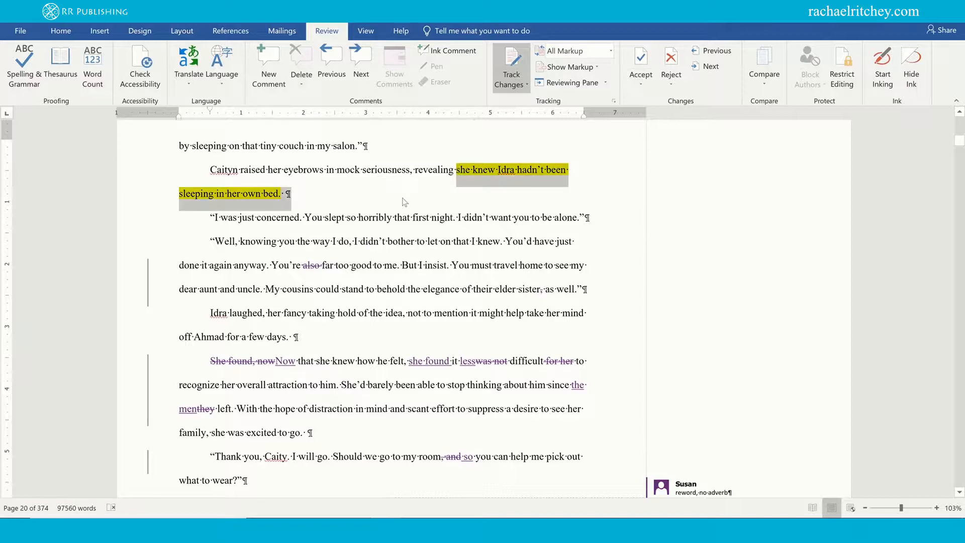
left_click_drag(281, 198, 281, 199)
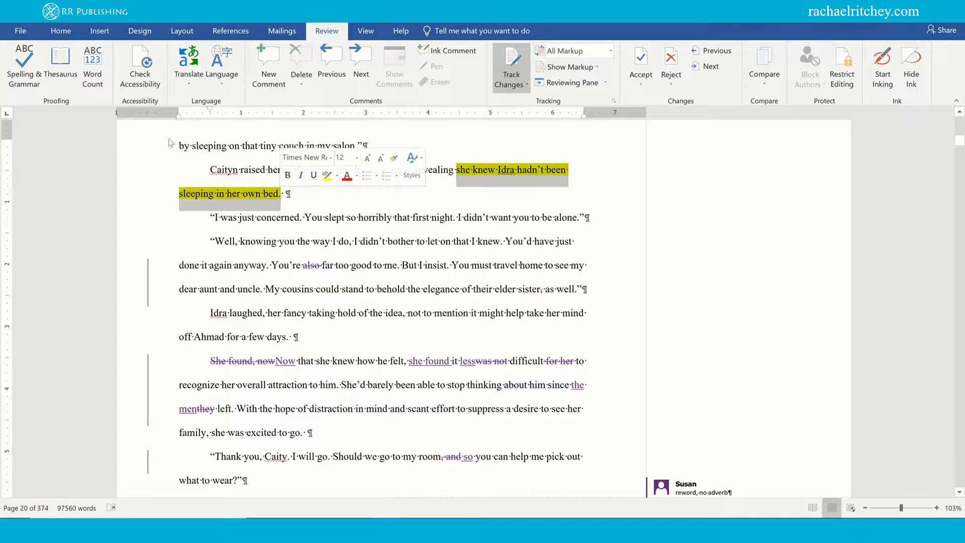
left_click(72, 34)
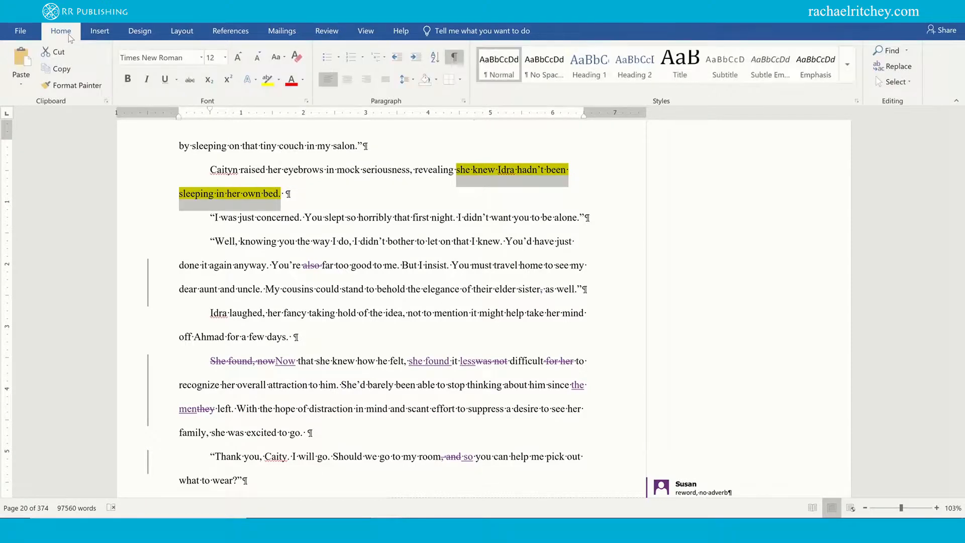
left_click(277, 82)
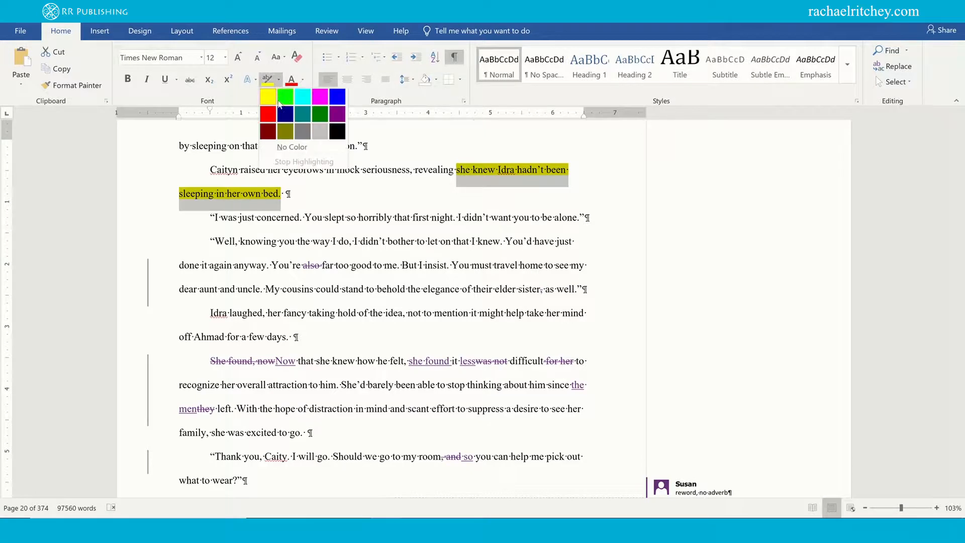
left_click(294, 154)
left_click(649, 168)
right_click(649, 168)
left_click(349, 198)
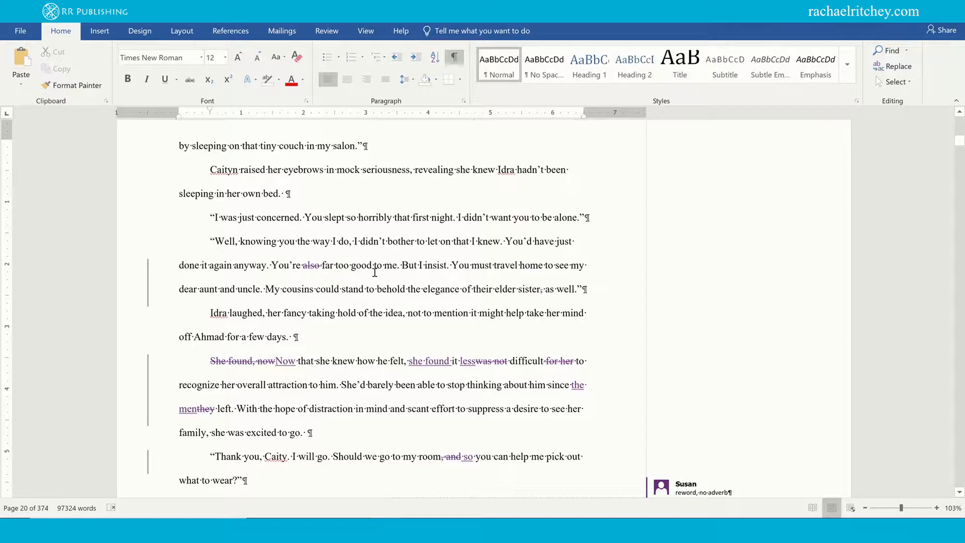
Step: Accept the tracked deletions of "also" and of the comma after "elder sister"
right_click(306, 265)
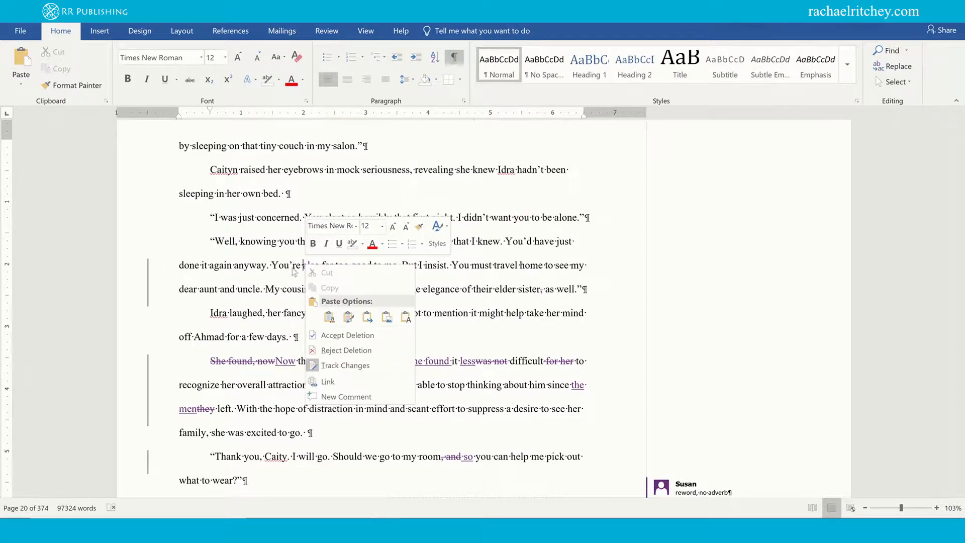
left_click(329, 335)
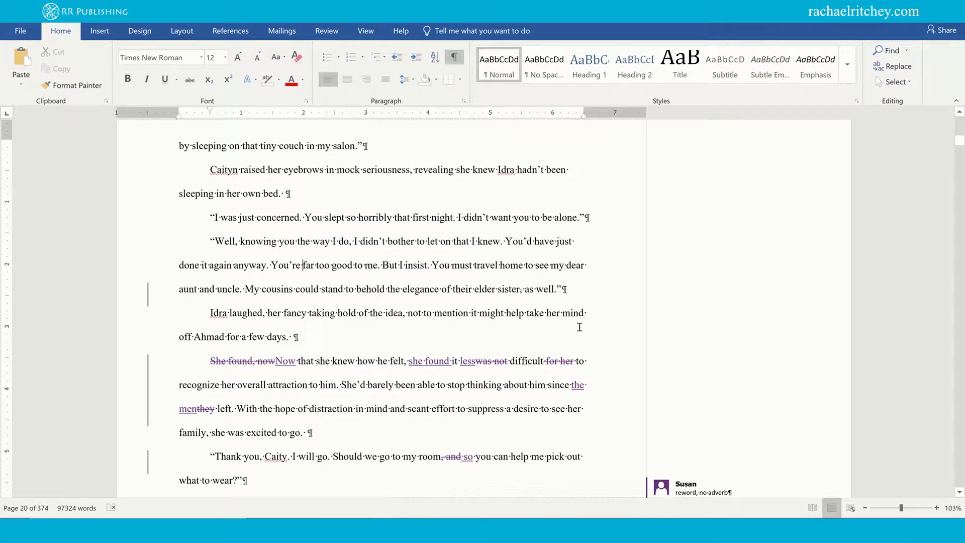
right_click(521, 287)
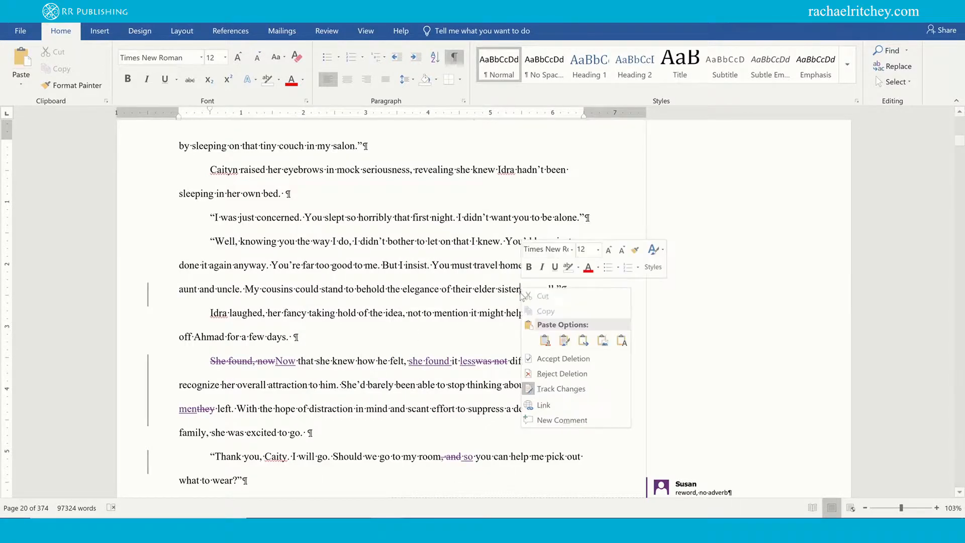
left_click(538, 357)
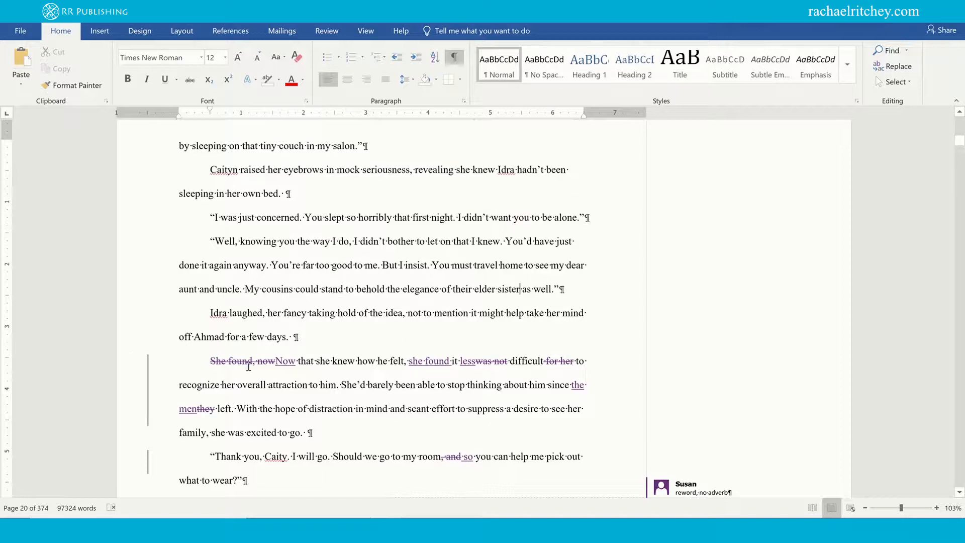
scroll(249, 361, "down", 2)
scroll(148, 227, "up", 2)
scroll(448, 307, "down", 2)
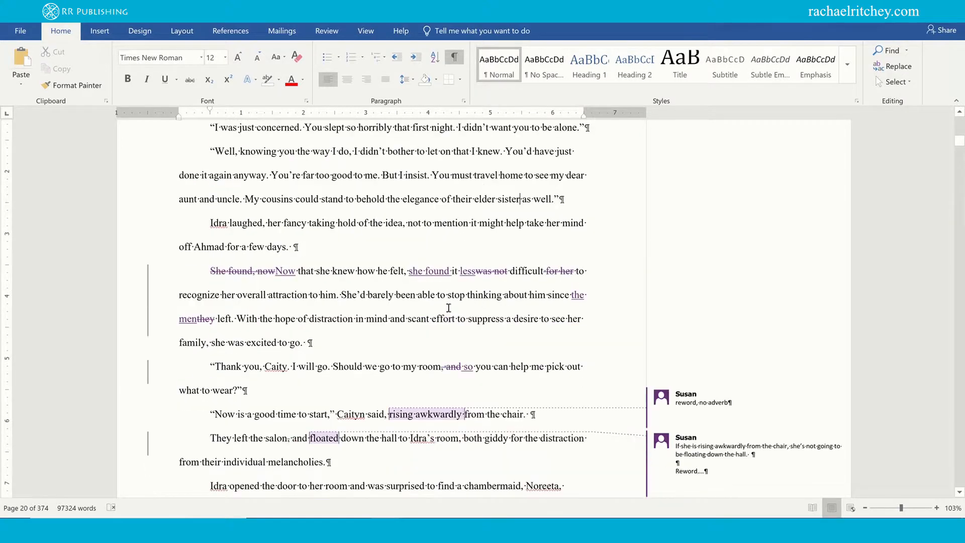
right_click(240, 271)
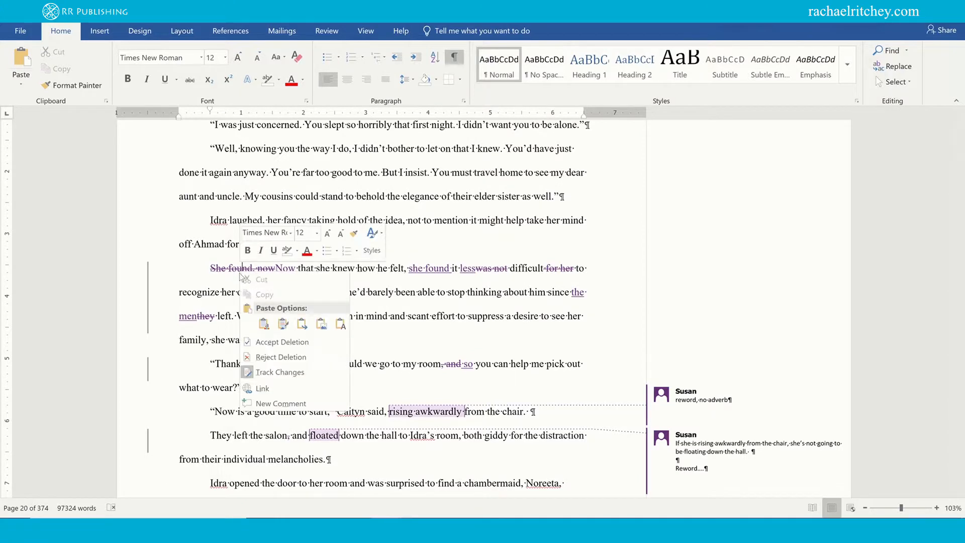
left_click(271, 360)
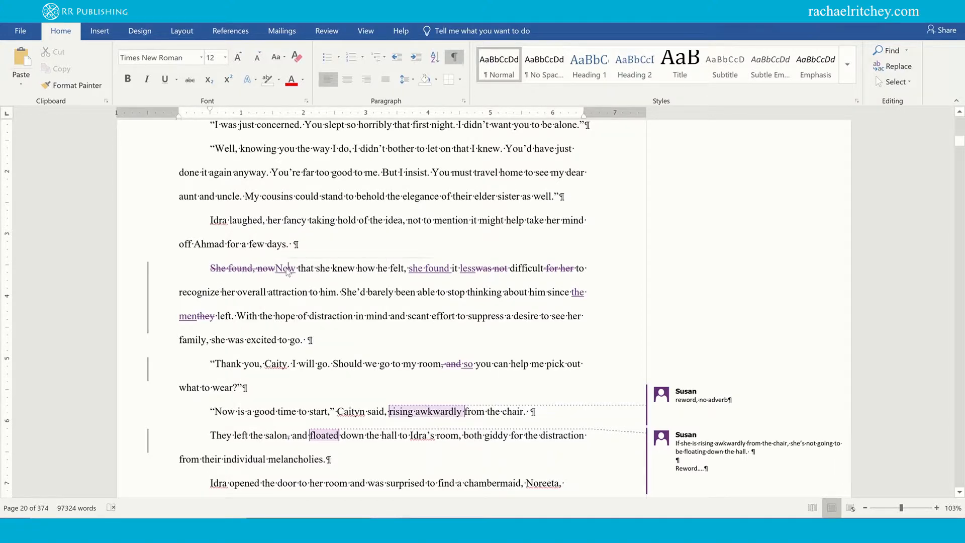
right_click(287, 270)
right_click(432, 272)
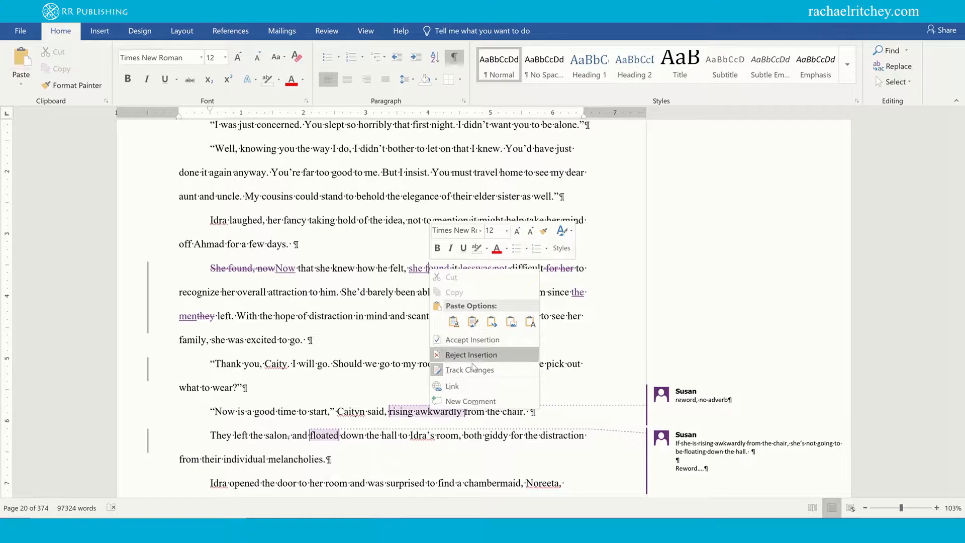
Step: Turn off change tracking for the document
left_click(327, 31)
left_click(511, 83)
left_click(527, 106)
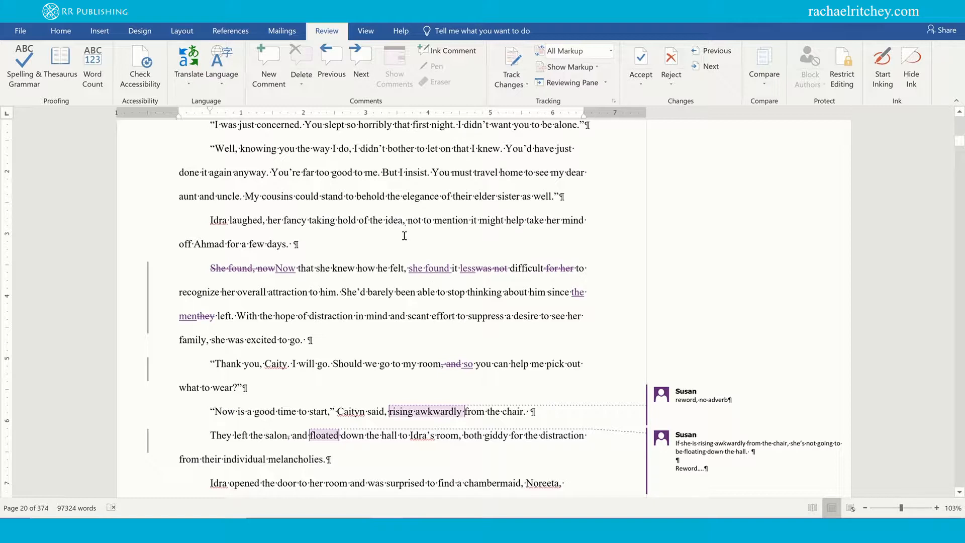
Step: Enter some untracked nonsense text after "taking hold of the idea," and remove it again
type(";adlkjdg h")
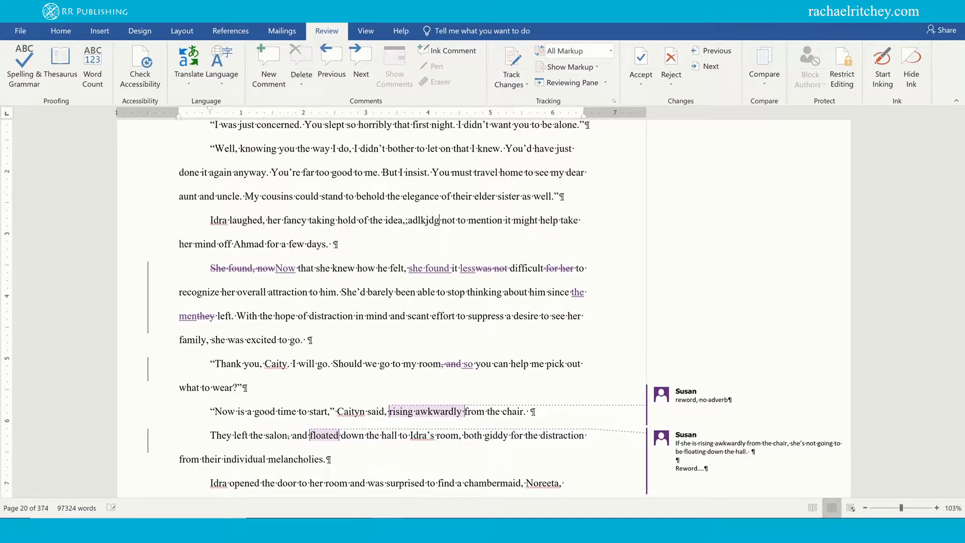
type("lk;dsljg")
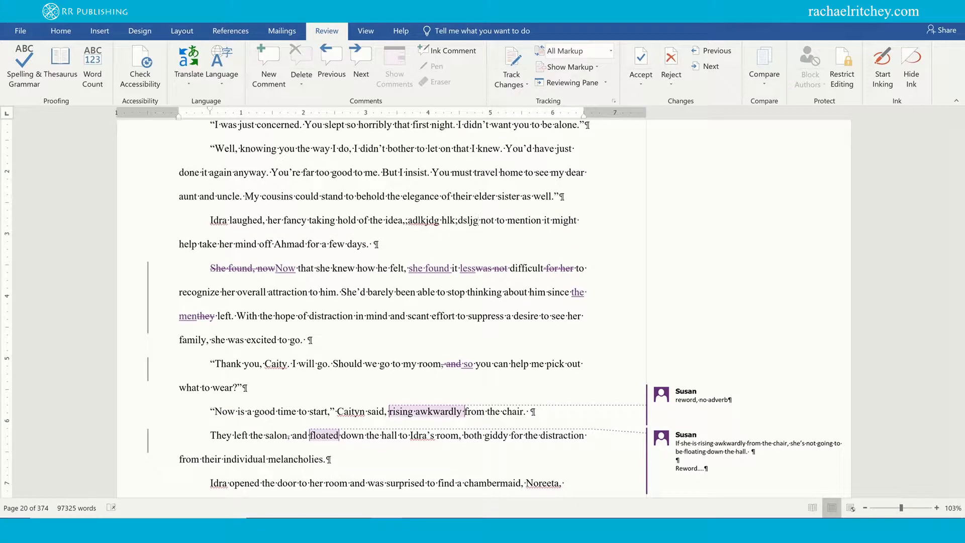
key("BackSpace")
key("BackSpace")
key("BackSpace")
key("BackSpace")
key("BackSpace")
key("BackSpace")
key("BackSpace")
key("BackSpace")
key("BackSpace")
key("BackSpace")
key("BackSpace")
key("BackSpace")
key("BackSpace")
key("BackSpace")
key("BackSpace")
key("BackSpace")
key("BackSpace")
key("BackSpace")
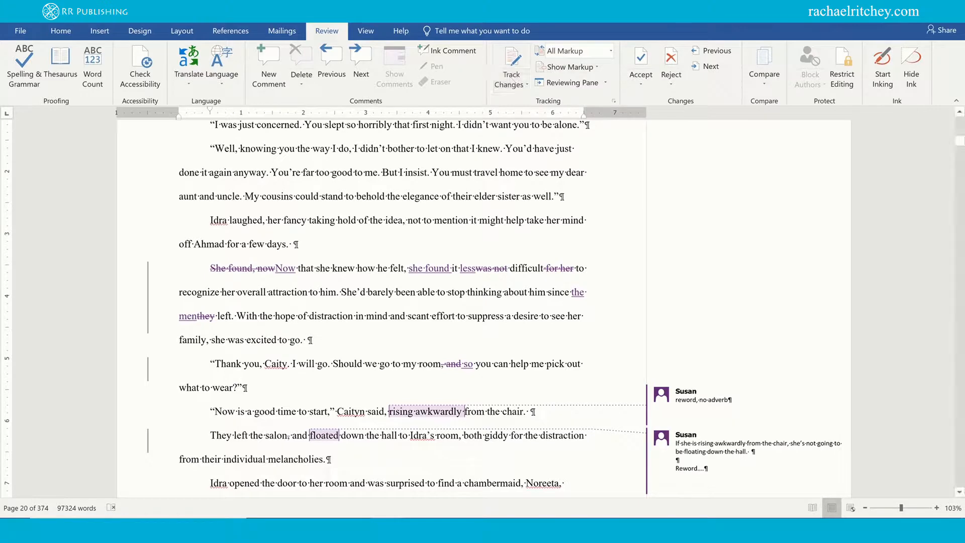
Step: Turn change tracking back on for the document
scroll(518, 434, "down", 3)
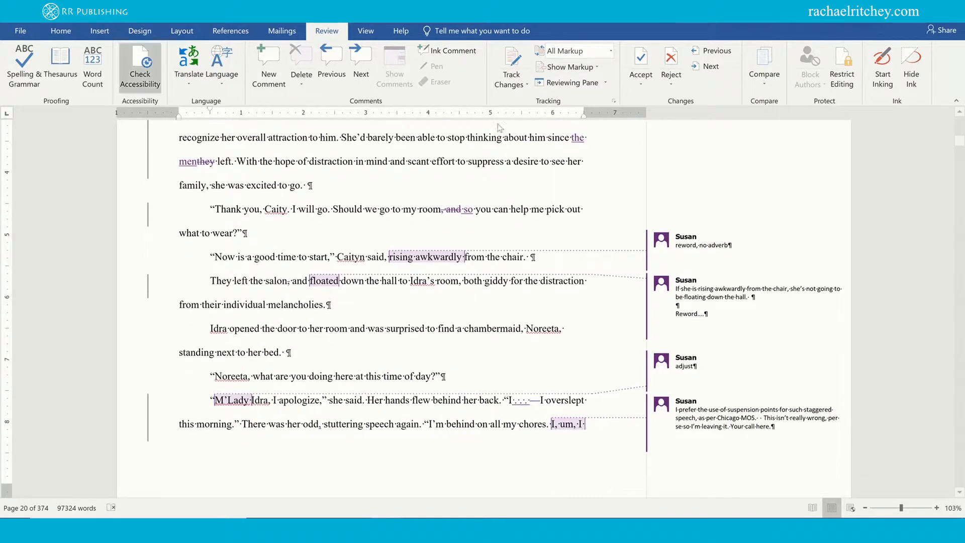
scroll(272, 149, "up", 2)
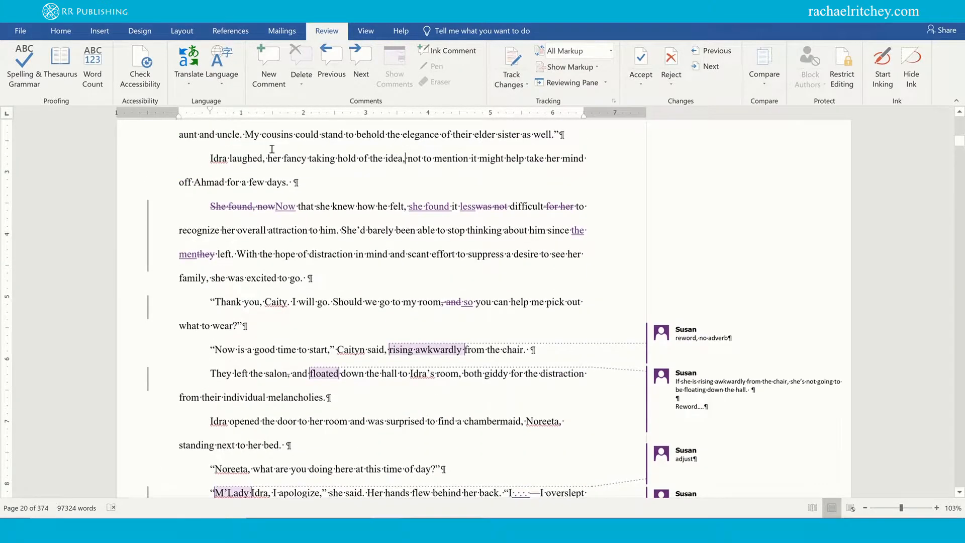
left_click(526, 85)
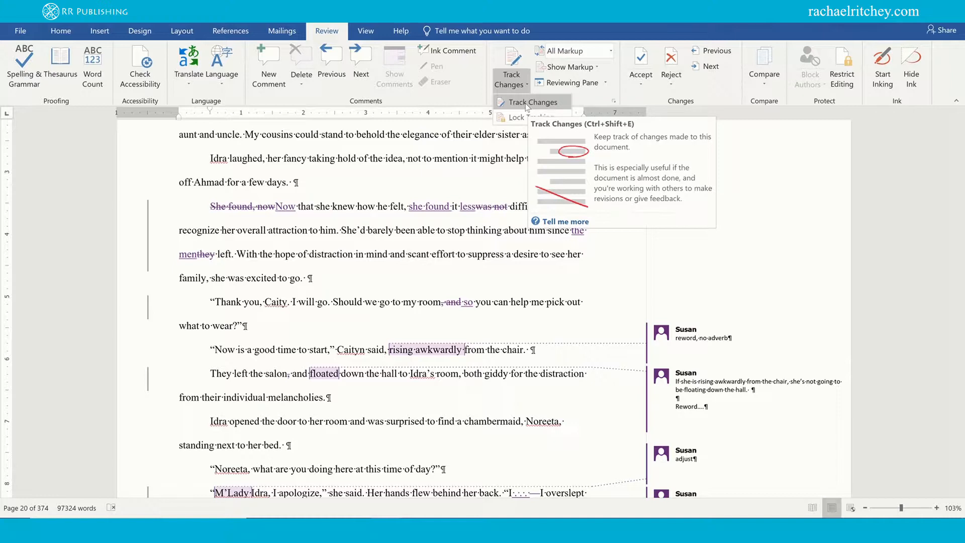
left_click(526, 103)
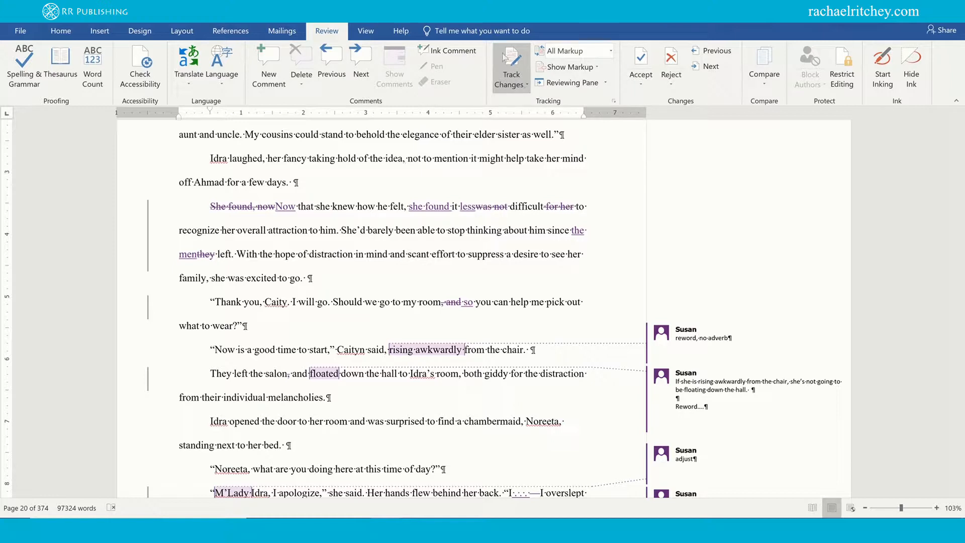
Step: Compare the Original and No Markup displays of the manuscript, returning the display to All Markup
left_click(611, 51)
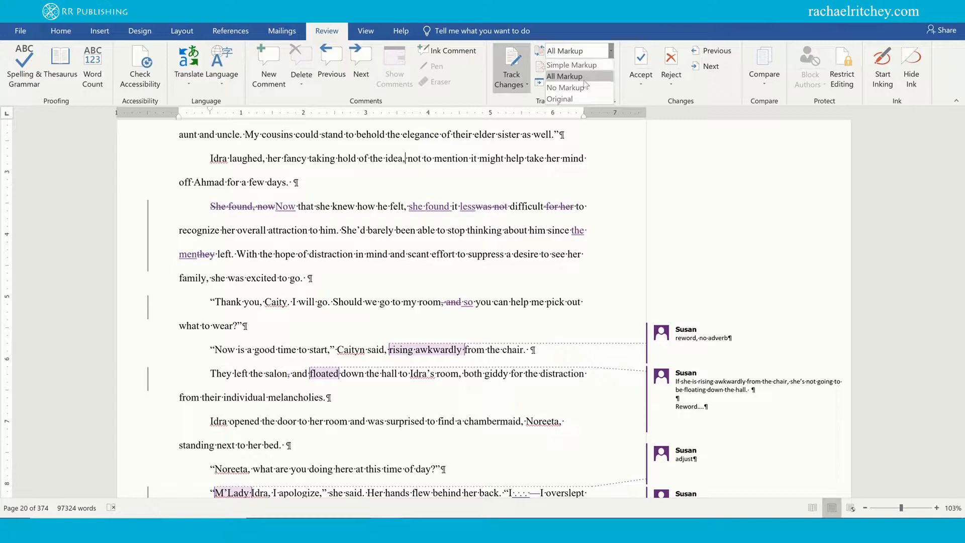
left_click(573, 99)
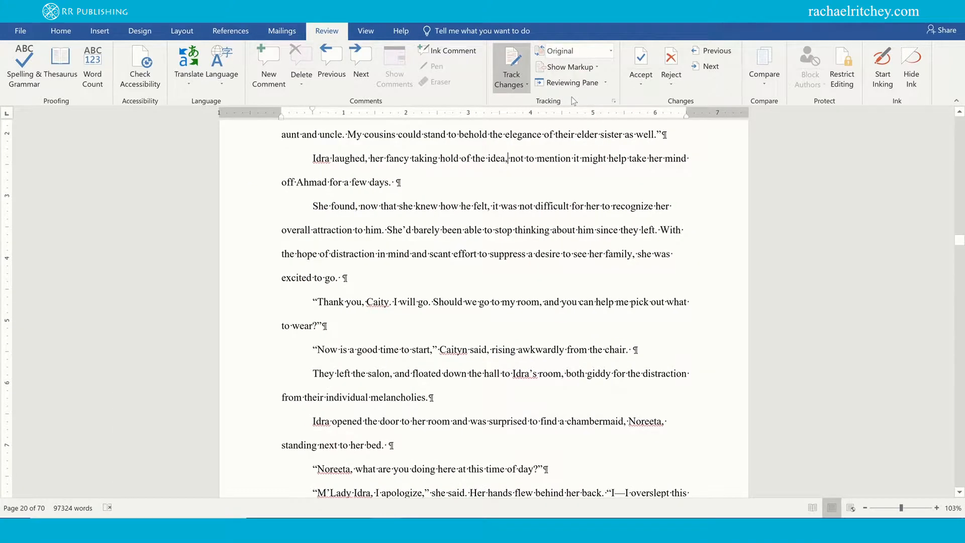
left_click(610, 51)
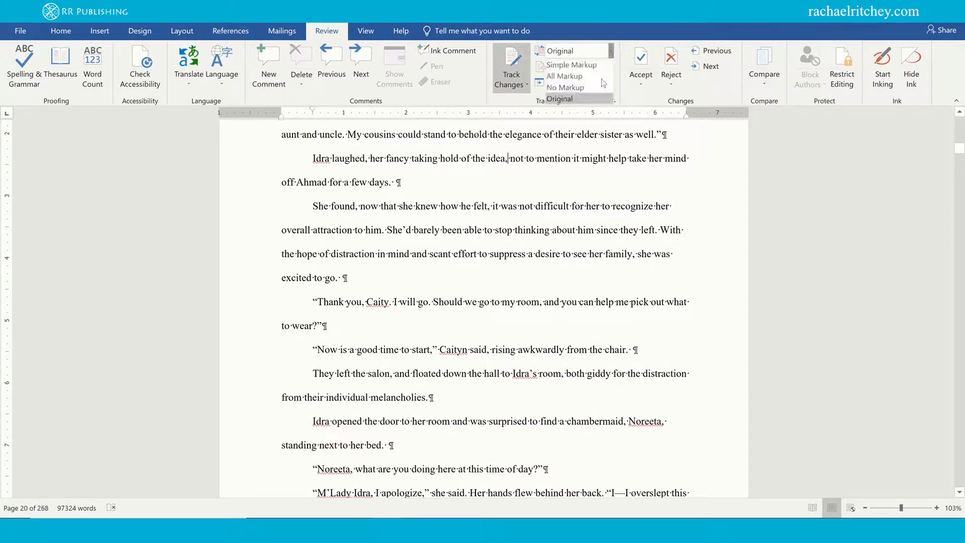
left_click(590, 87)
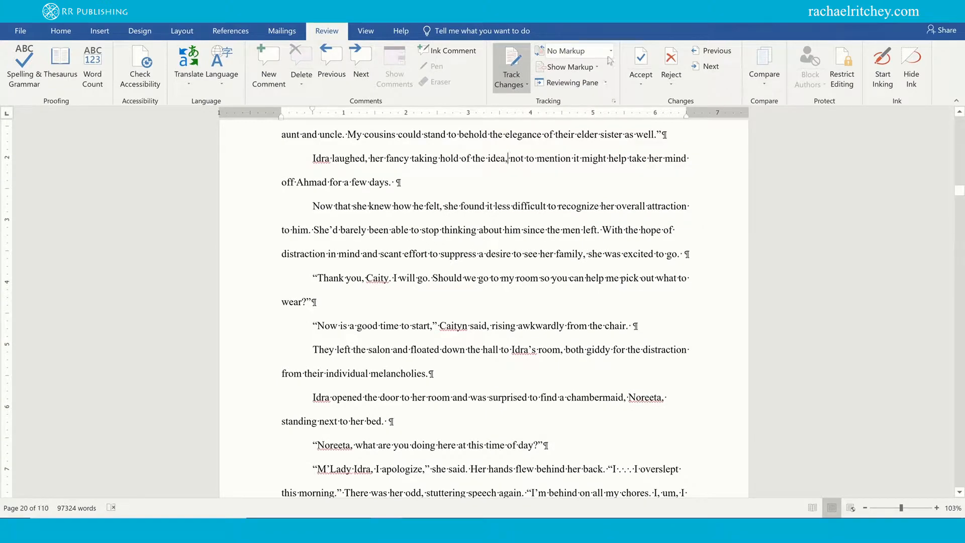
left_click(612, 52)
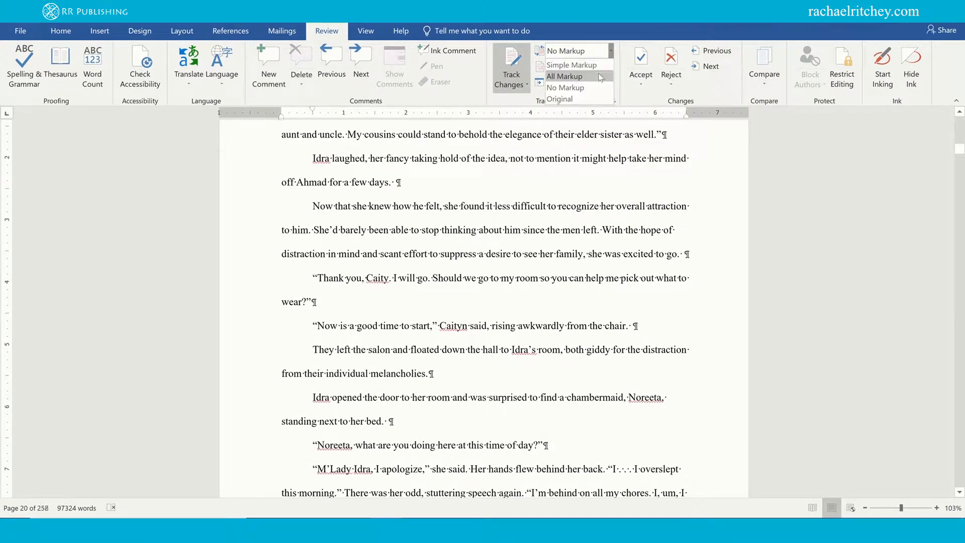
left_click(596, 74)
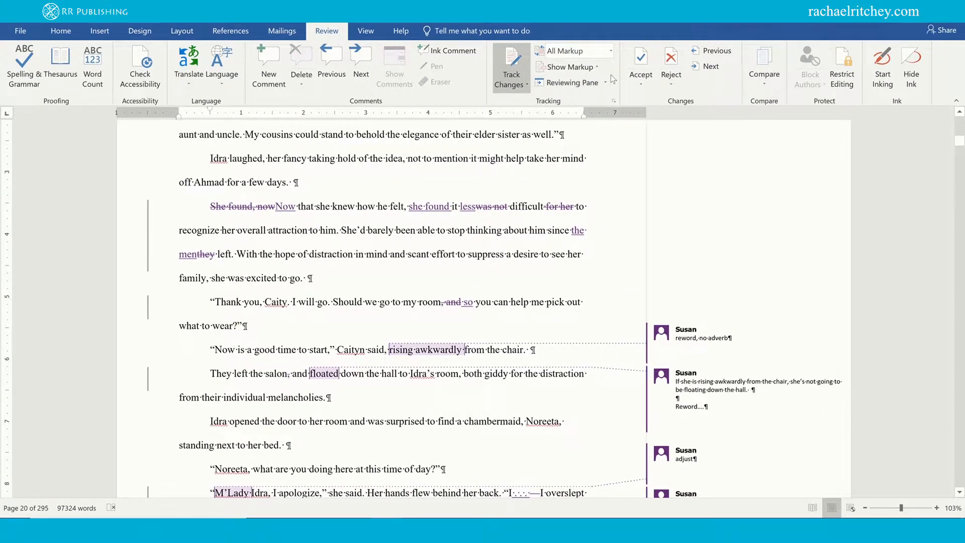
Step: Switch repeatedly between Simple Markup and All Markup to compare how edits and comments are displayed, ending in All Markup
left_click(611, 51)
left_click(605, 62)
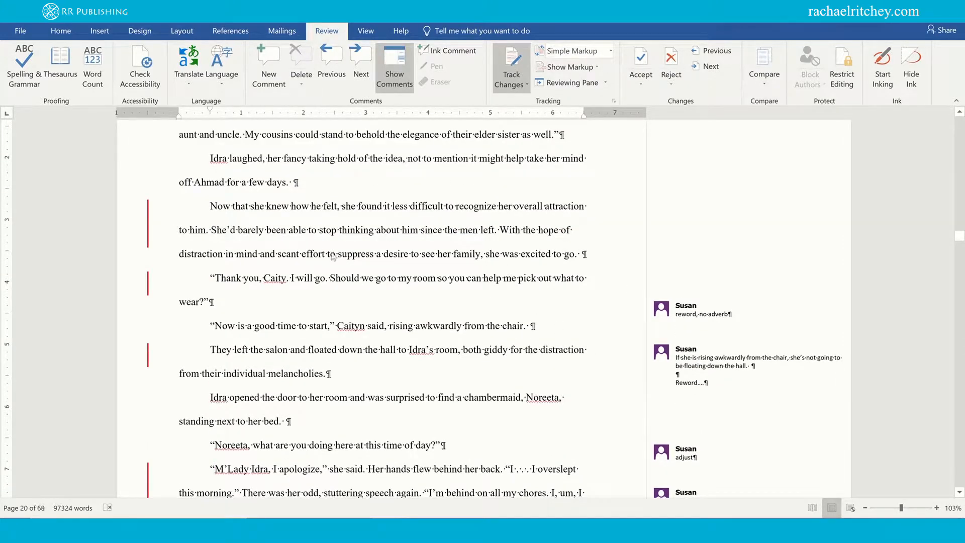
scroll(171, 283, "down", 1)
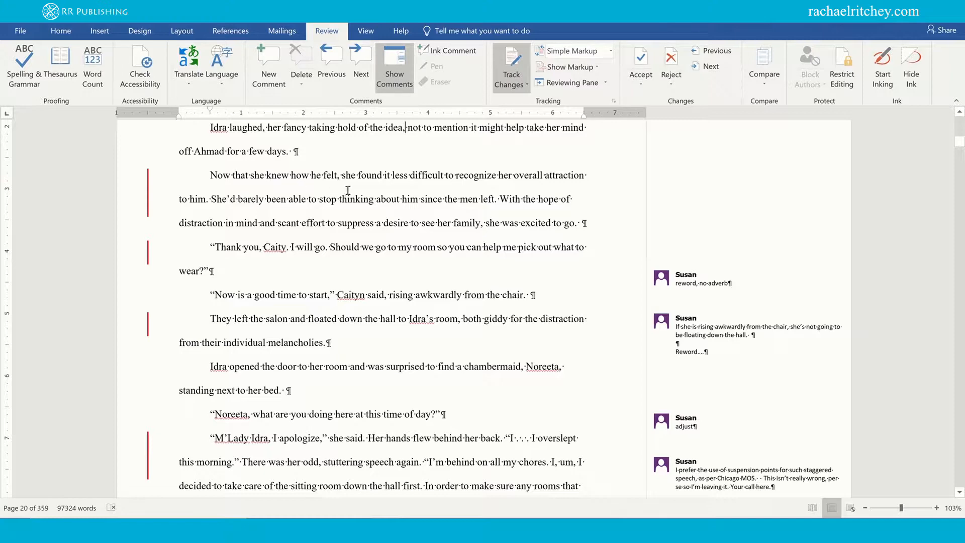
left_click(611, 51)
left_click(571, 72)
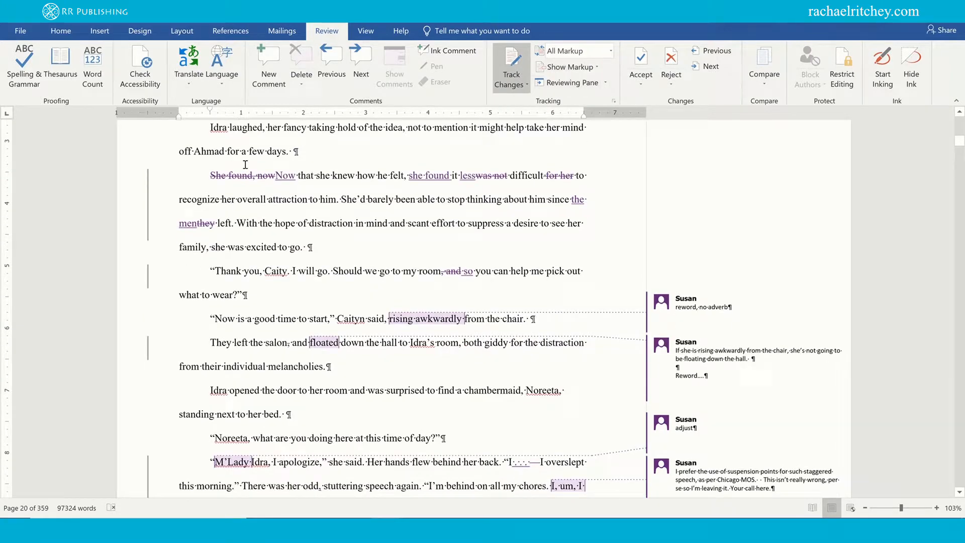
left_click(611, 52)
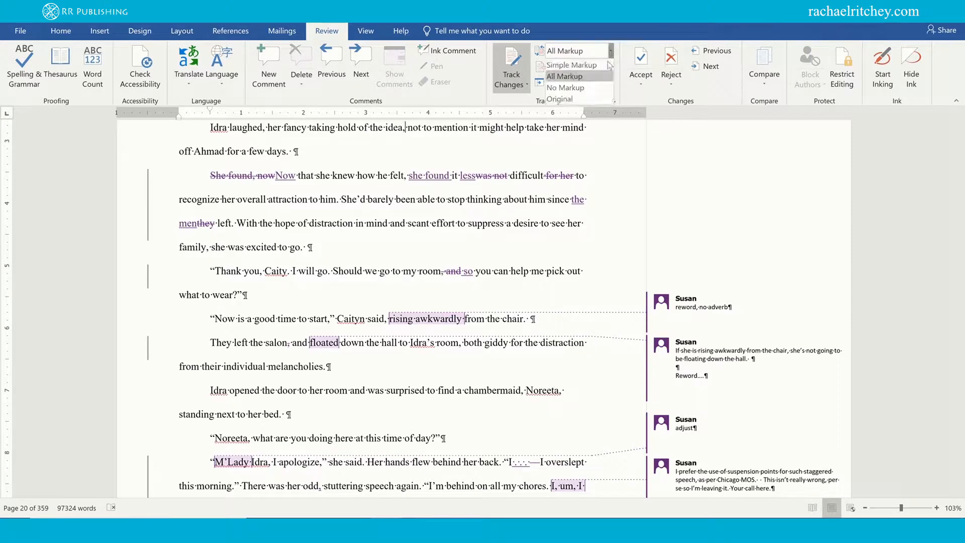
left_click(605, 70)
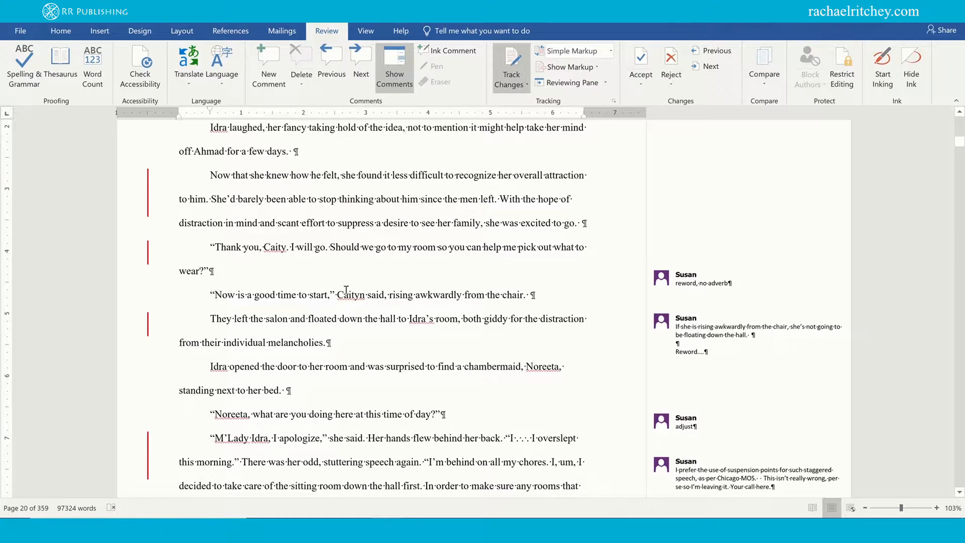
left_click(611, 52)
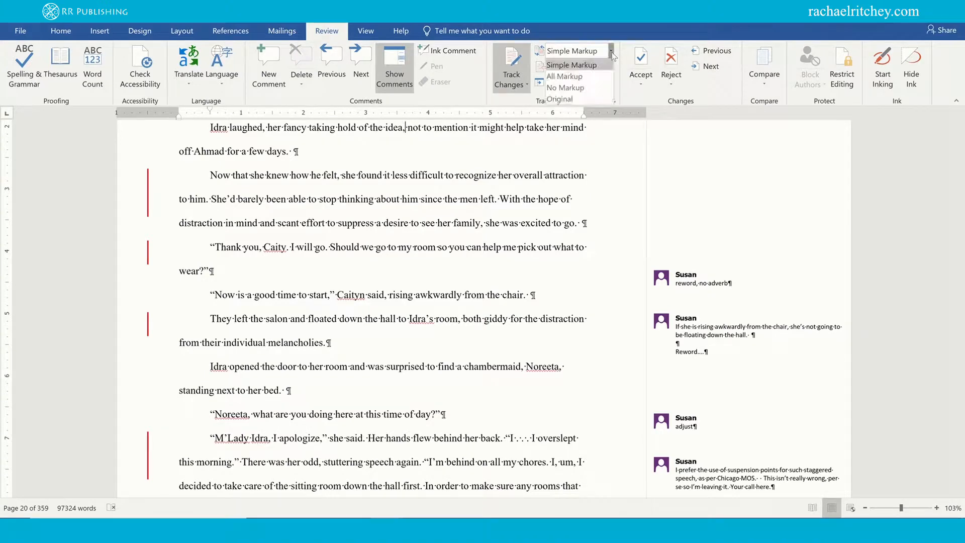
left_click(586, 78)
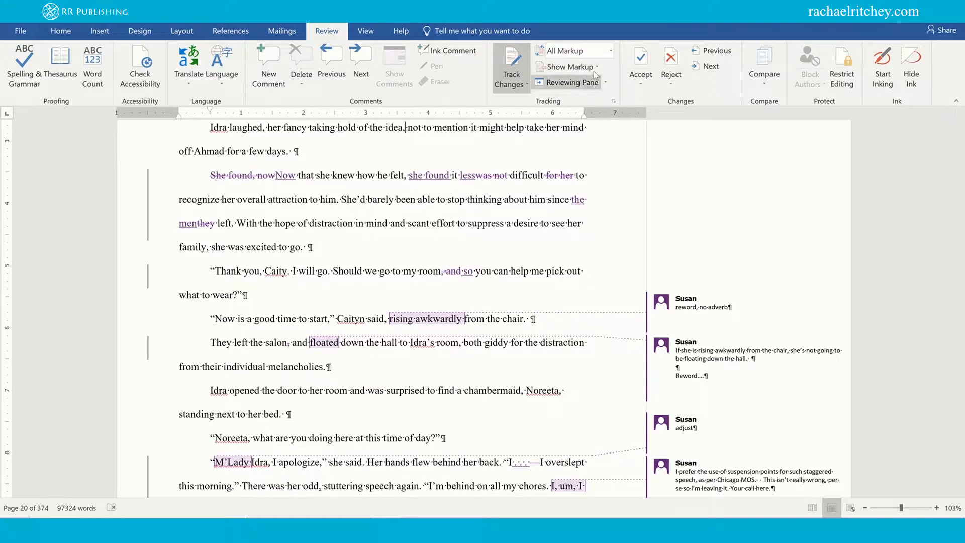
left_click(611, 50)
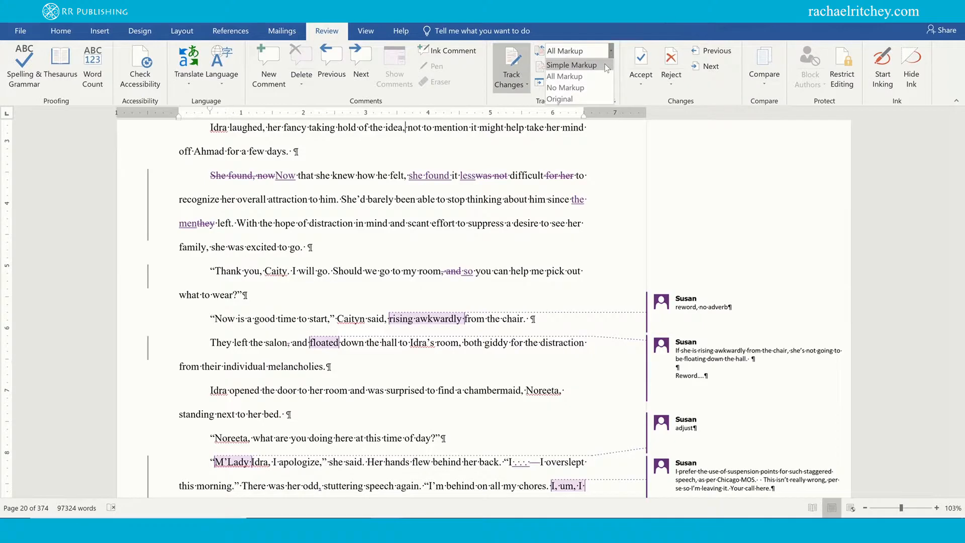
left_click(605, 64)
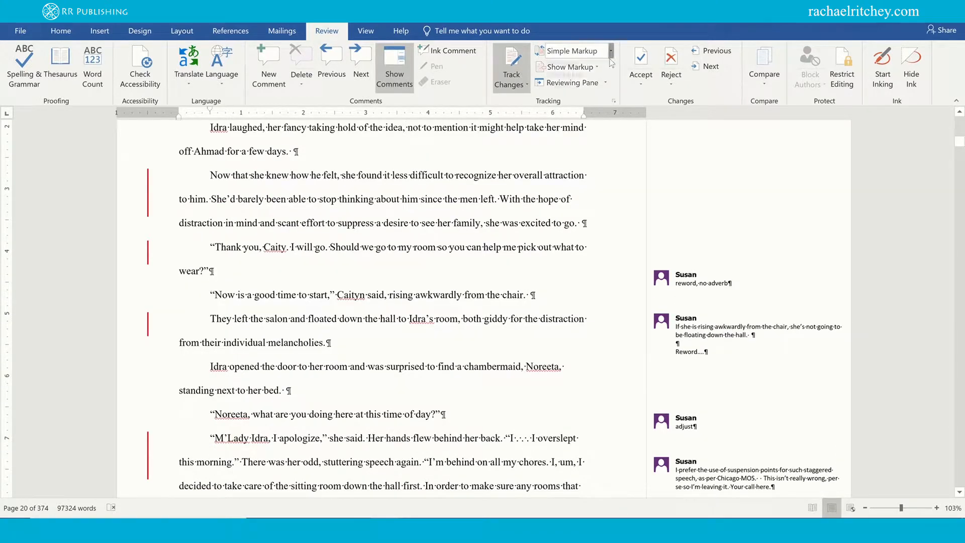
left_click(611, 52)
left_click(601, 74)
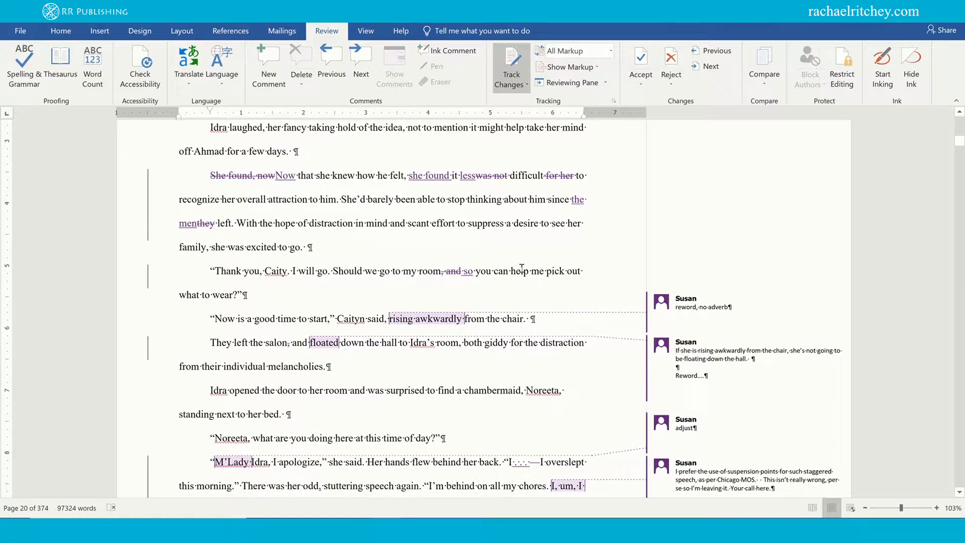
Step: Accept the tracked deletion "She found, now" and the insertion "Now" that replaces it, moving on to the next change
left_click(641, 85)
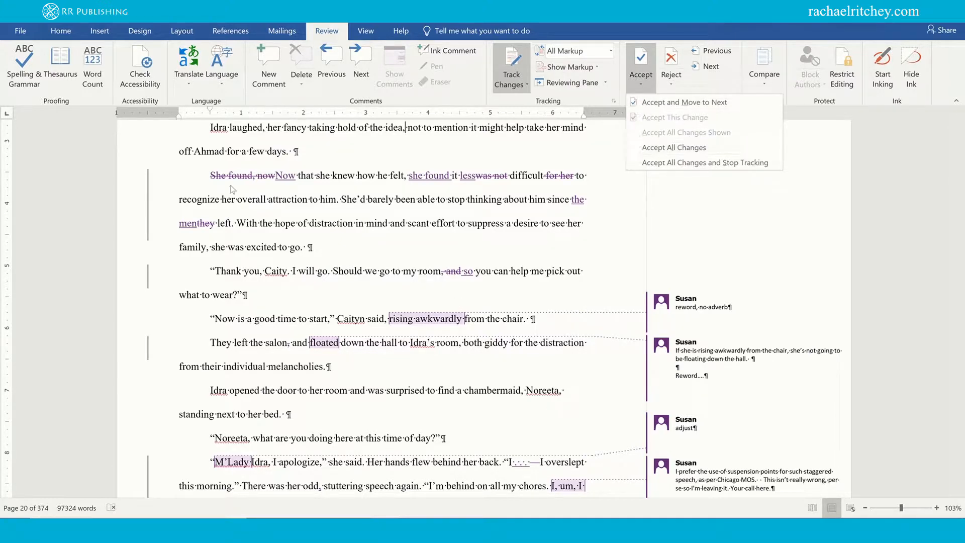
left_click(201, 183)
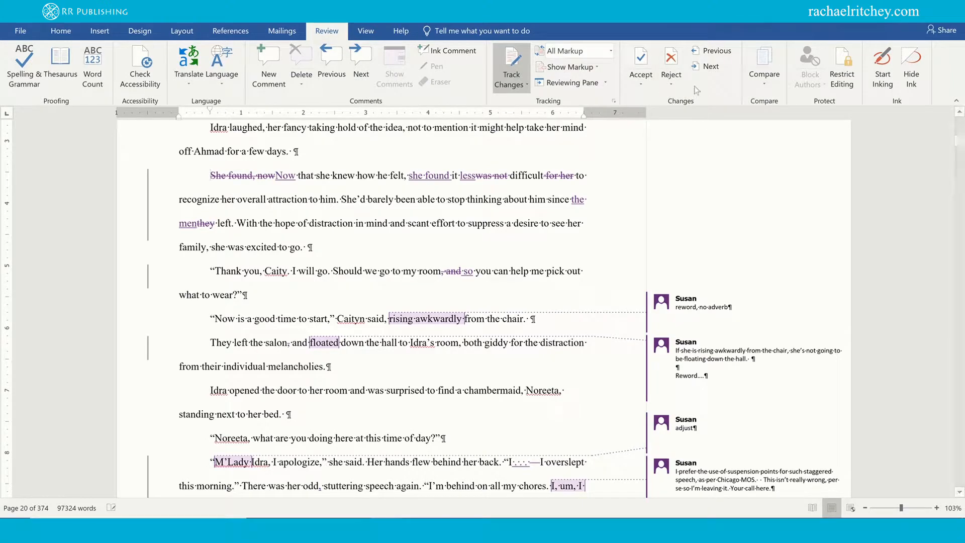
left_click(643, 86)
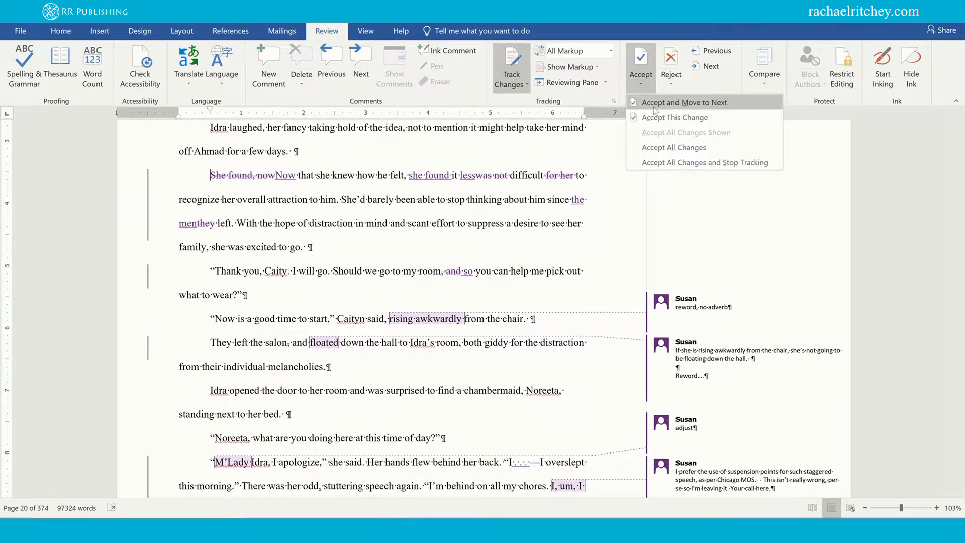
left_click(653, 106)
left_click(647, 84)
left_click(651, 102)
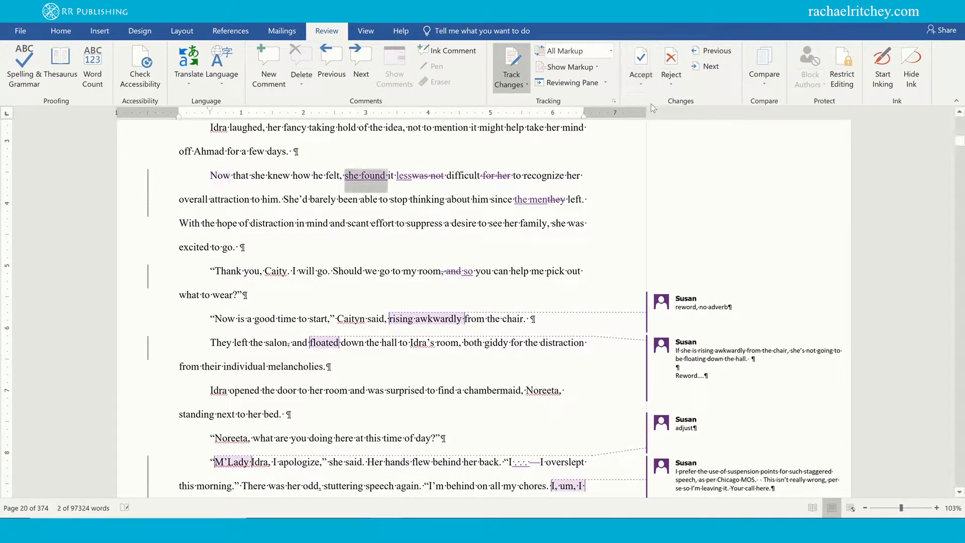
Step: Accept the selected tracked insertion "she found" without moving on to another change
left_click(645, 84)
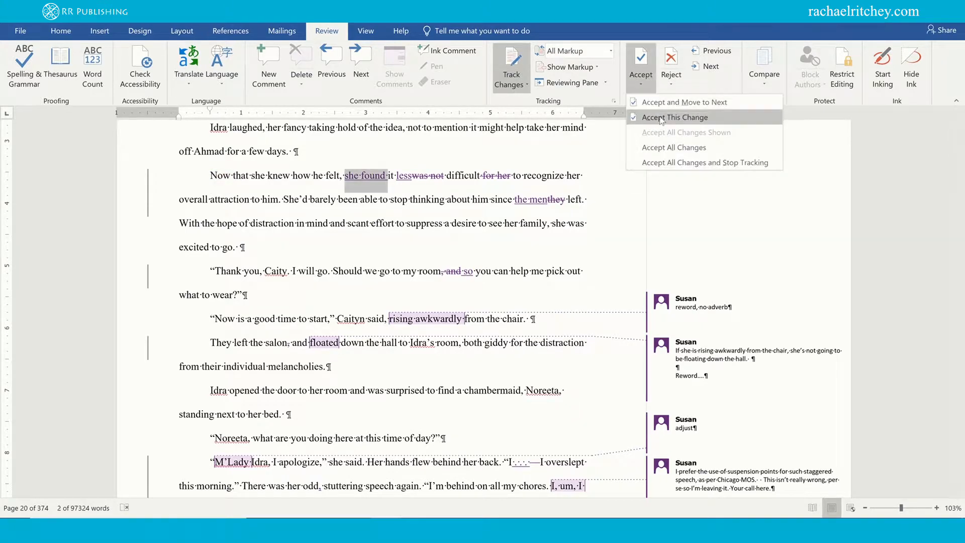
left_click(659, 118)
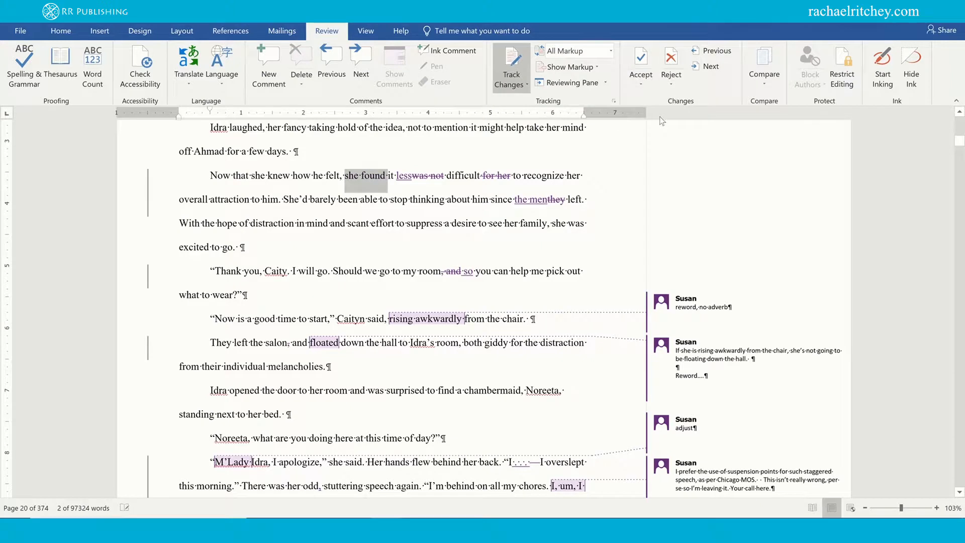
left_click(645, 79)
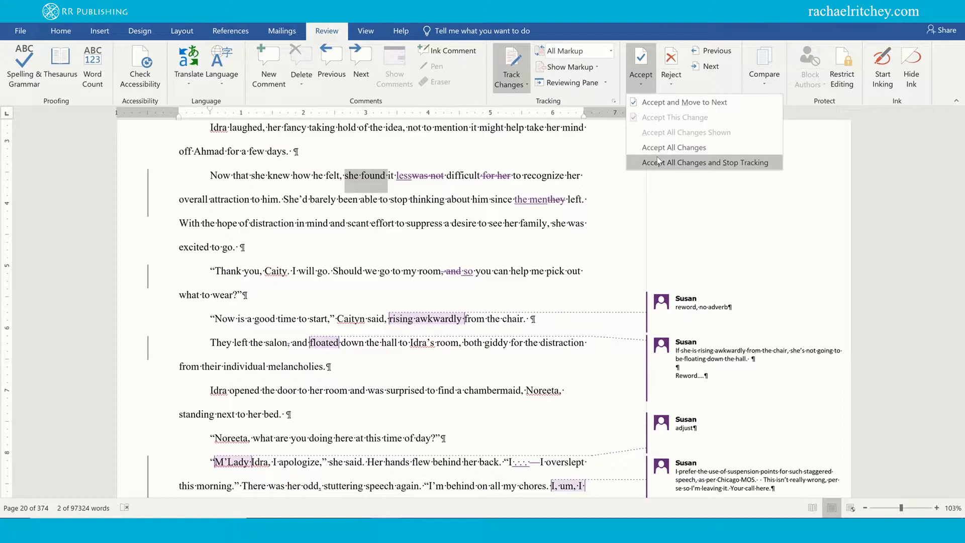
Step: Reject the tracked insertion "less" and the tracked deletion "was not" in the sentence about how she felt
left_click(672, 87)
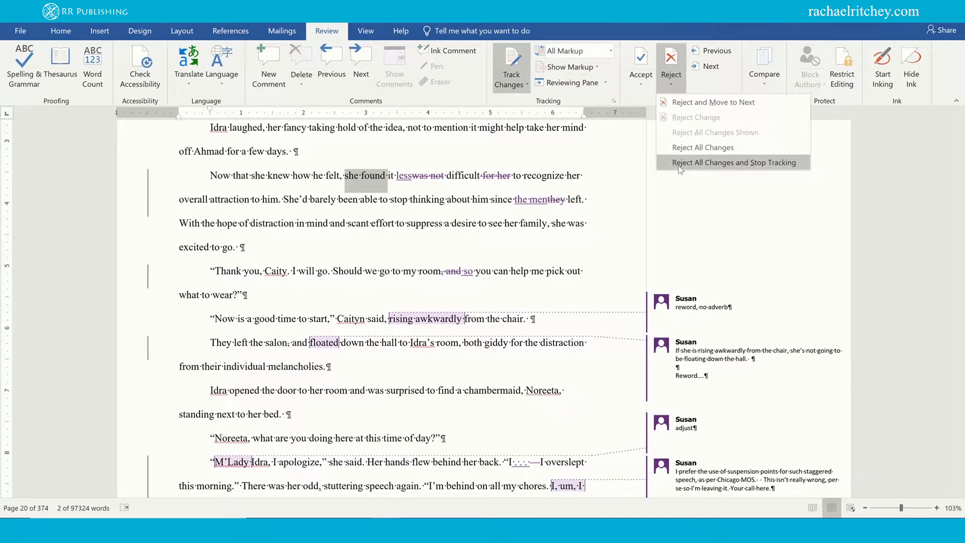
left_click(676, 105)
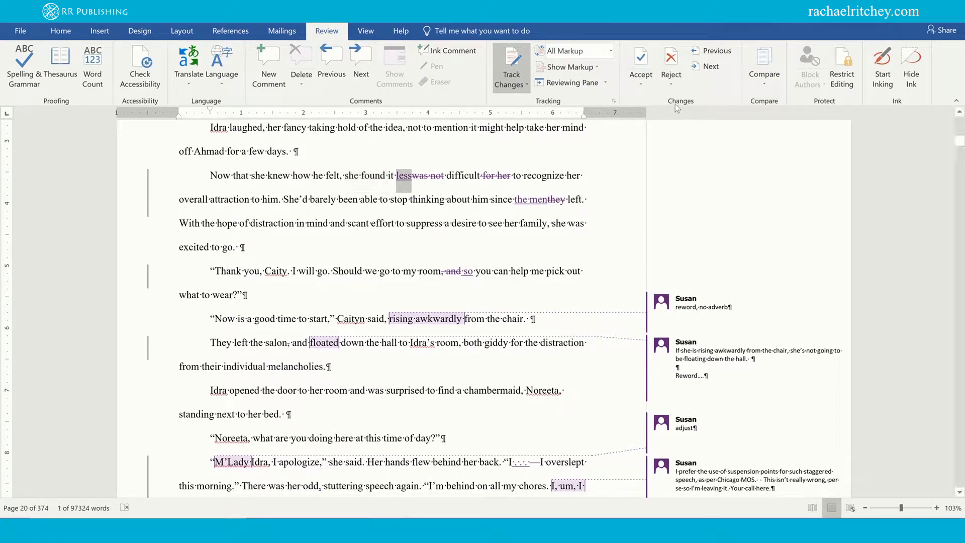
left_click(672, 81)
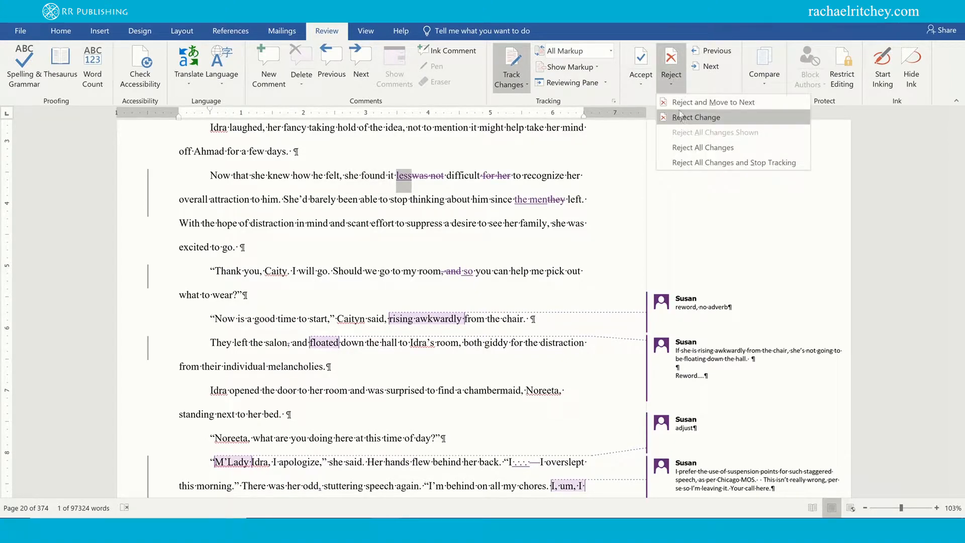
left_click(679, 105)
left_click(671, 85)
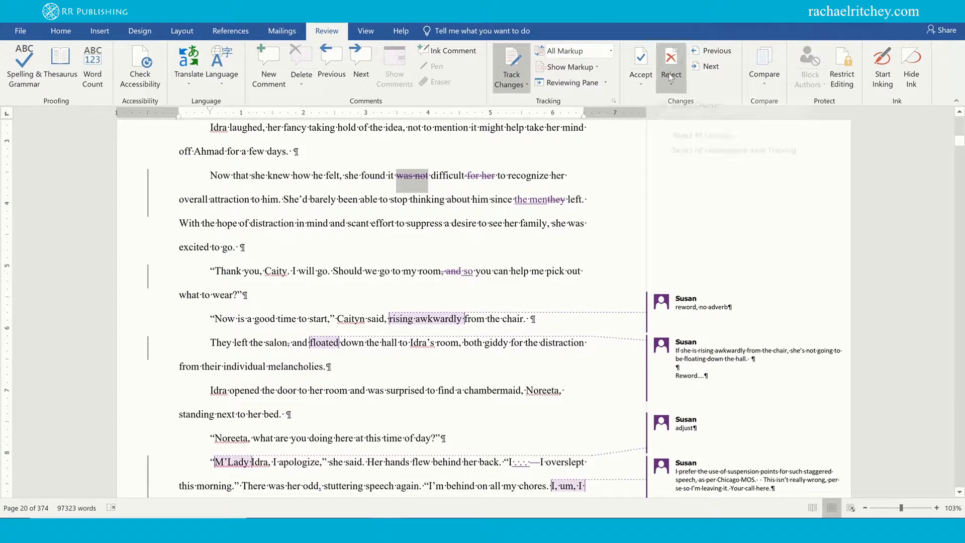
left_click(680, 113)
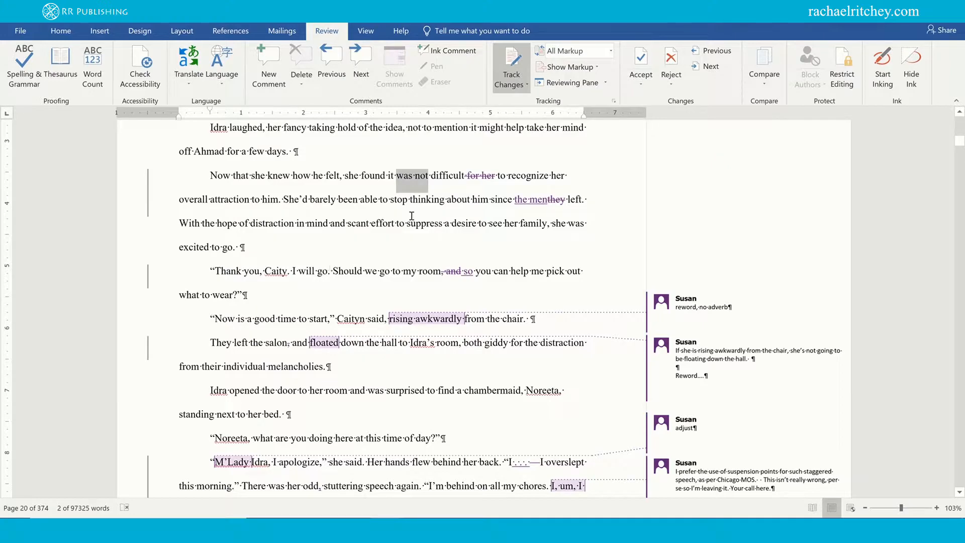
Step: Go to the tracked deletion "for her" and attach a comment saying "I need to think about this one more"
left_click(715, 52)
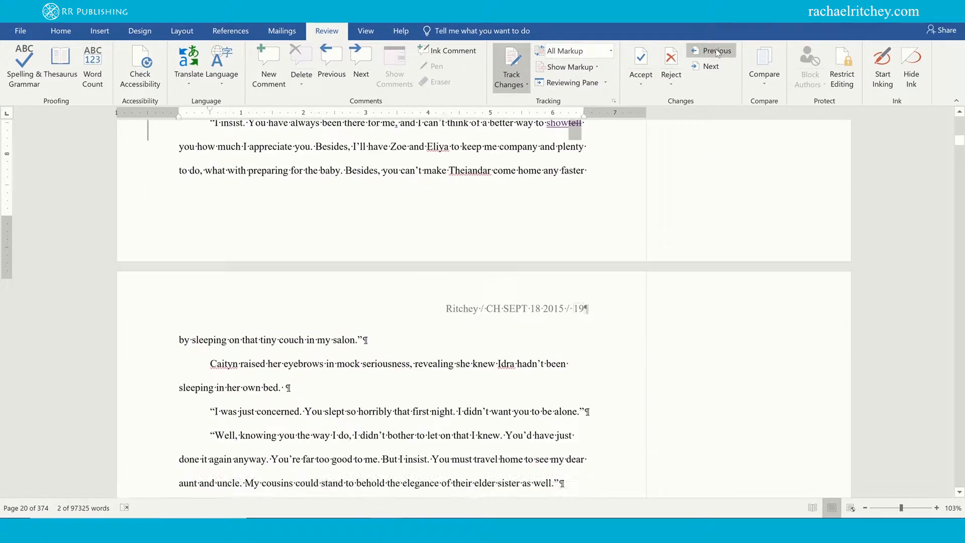
left_click(714, 66)
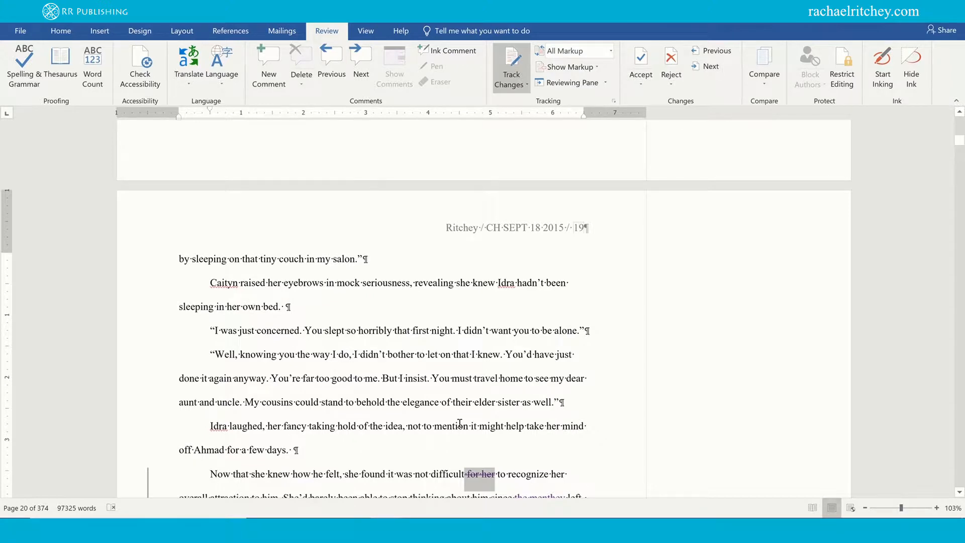
left_click(267, 71)
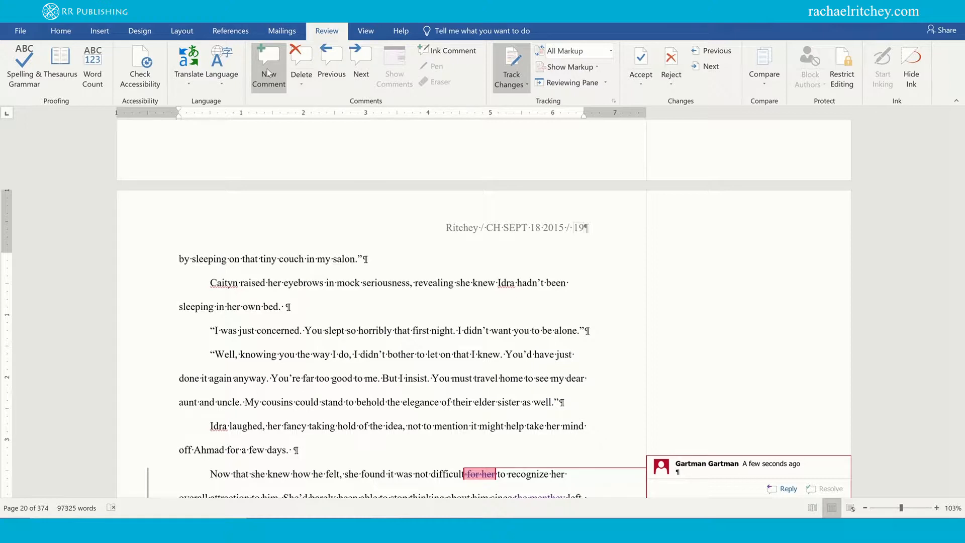
type("h, h")
key("BackSpace")
type("I need to think about this one more")
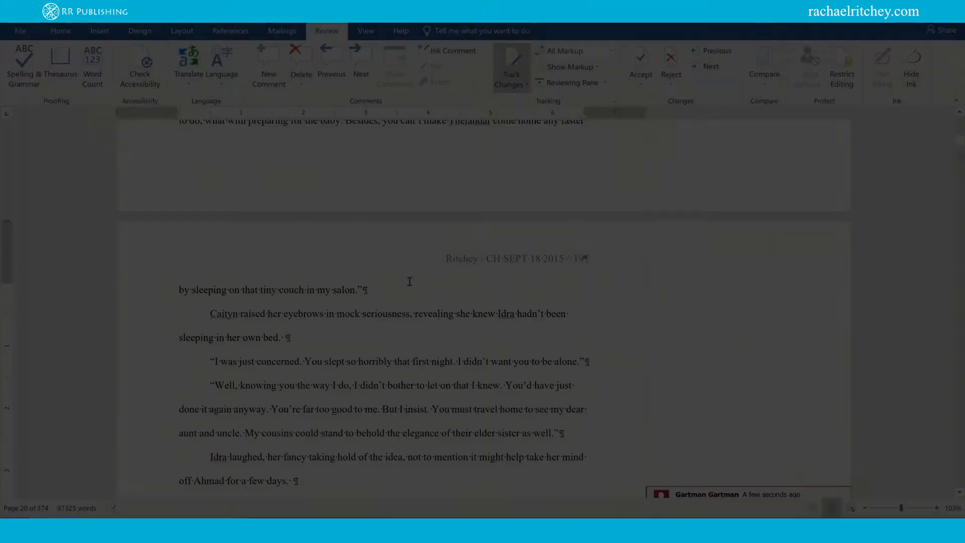
Step: Examine the tracked changes on page 19 and the options for accepting or rejecting them individually or all at once
scroll(437, 218, "up", 5)
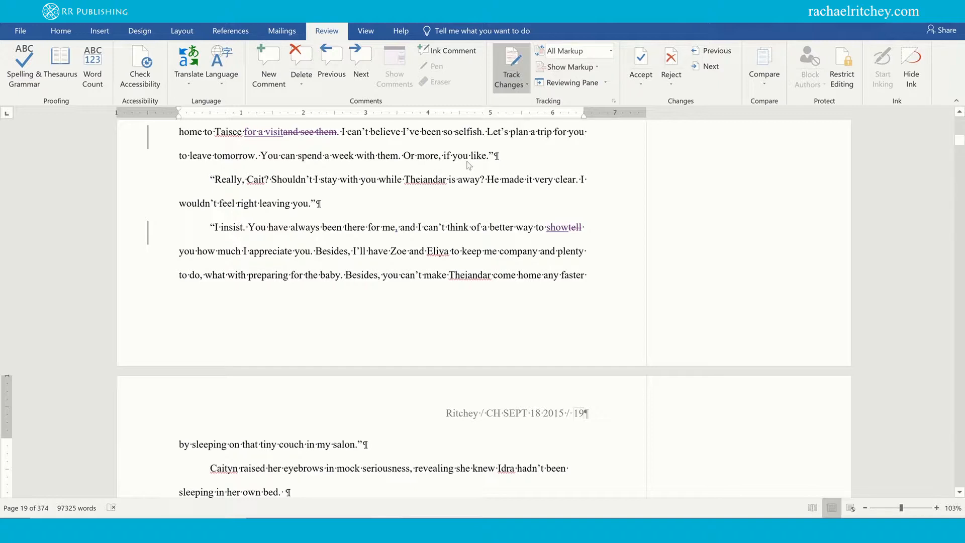
scroll(284, 136, "up", 1)
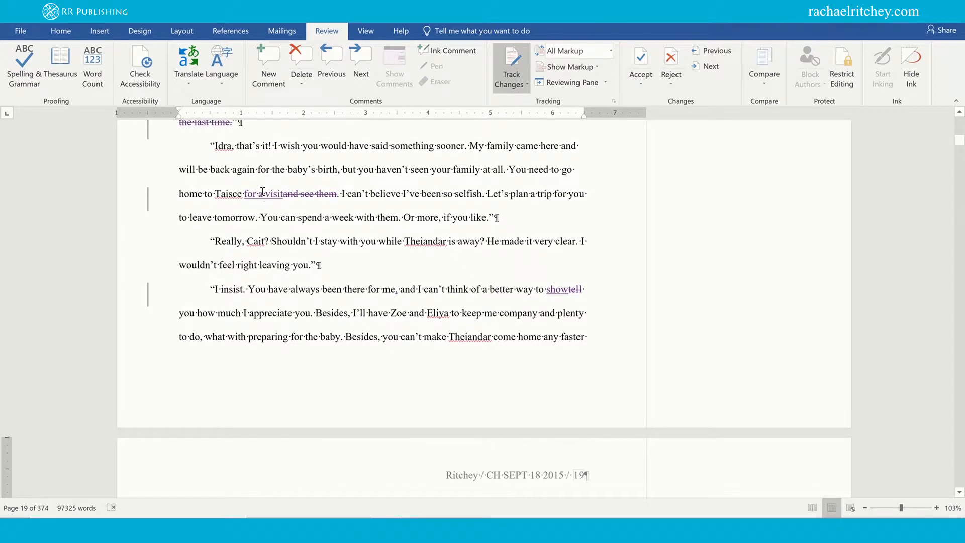
left_click(643, 83)
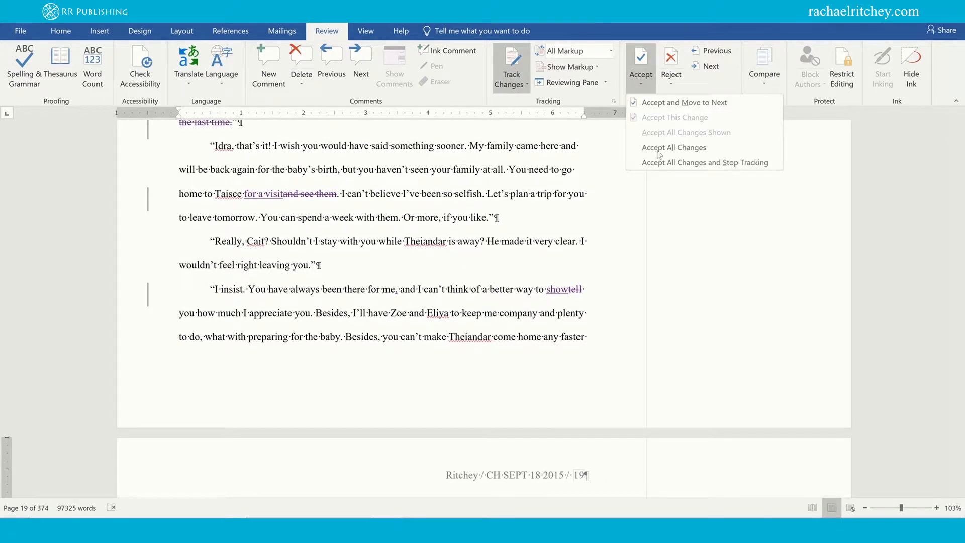
left_click(669, 84)
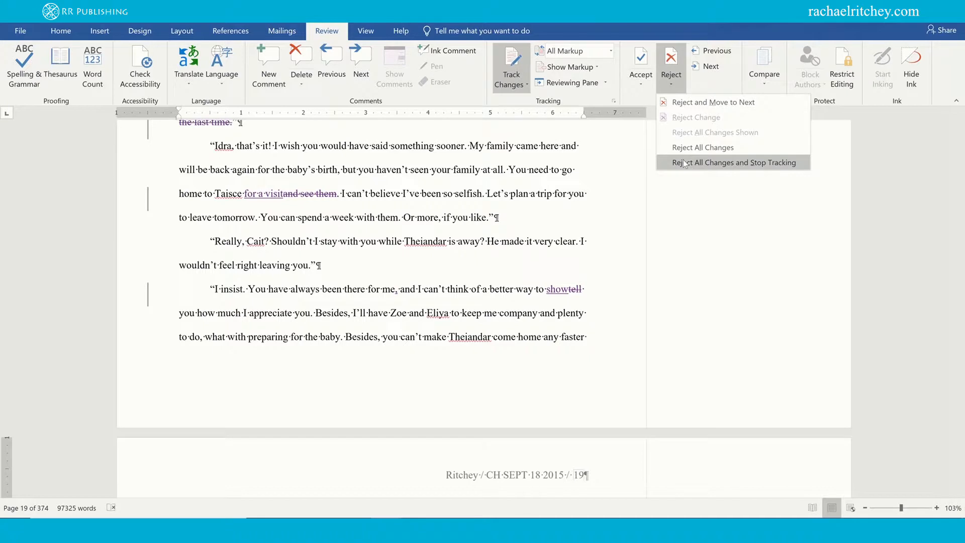
left_click(348, 191)
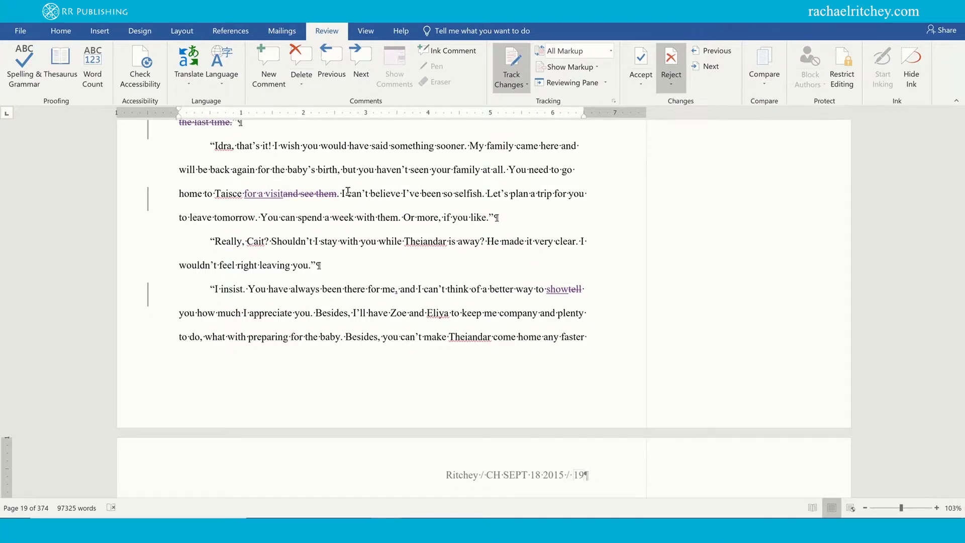
left_click_drag(342, 193, 289, 200)
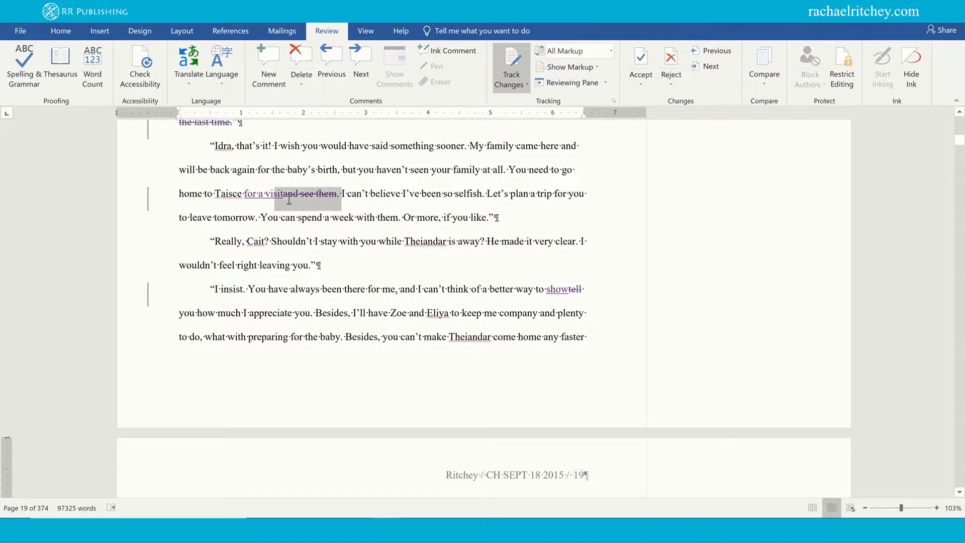
left_click(281, 217)
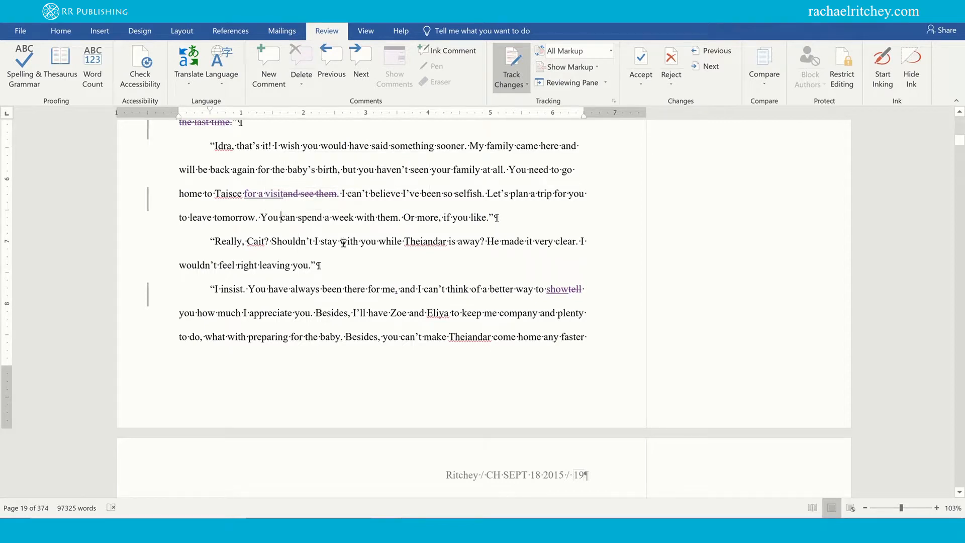
scroll(397, 247, "down", 1)
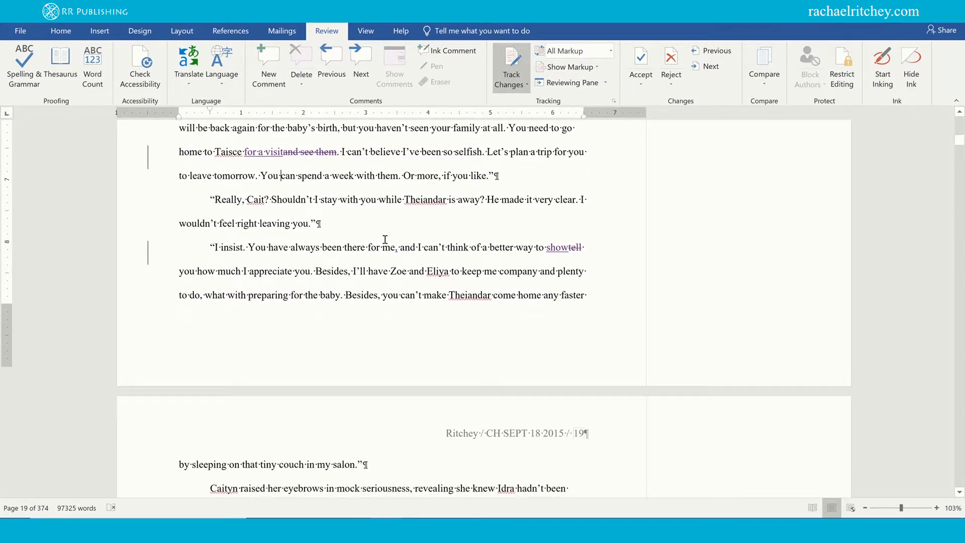
scroll(385, 240, "down", 1)
scroll(382, 229, "down", 1)
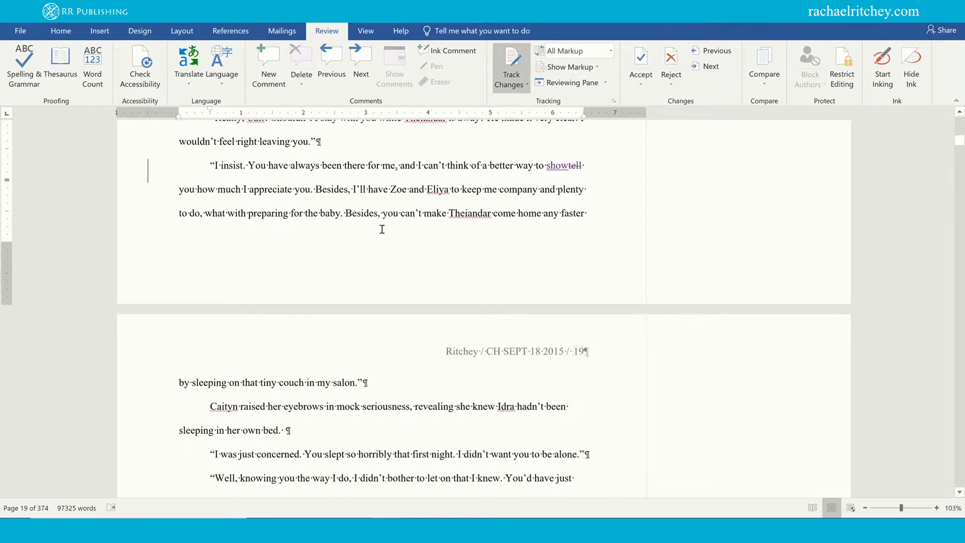
scroll(381, 223, "up", 2)
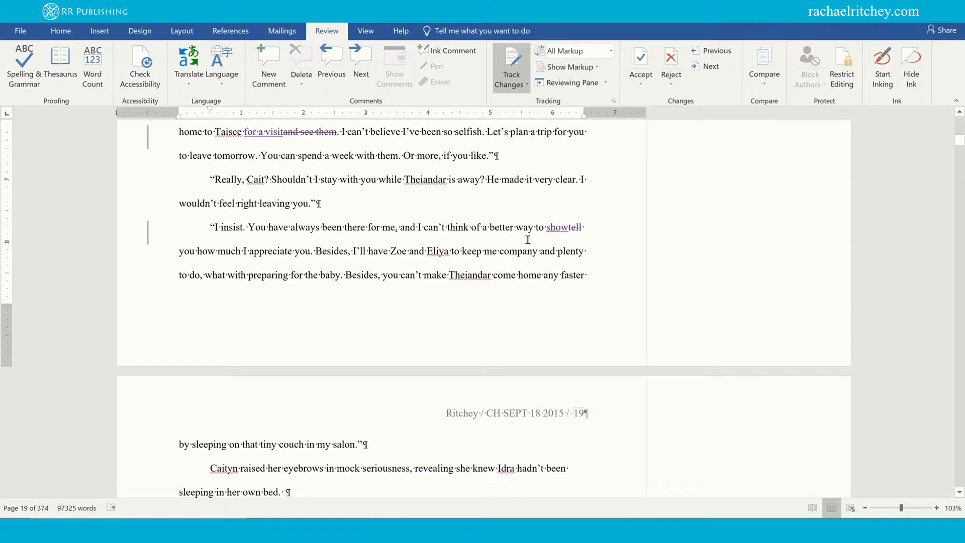
Step: Switch to the Pre-Editor_FormattingFix101 document and go to the opening of Chapter One
mouse_move(386, 530)
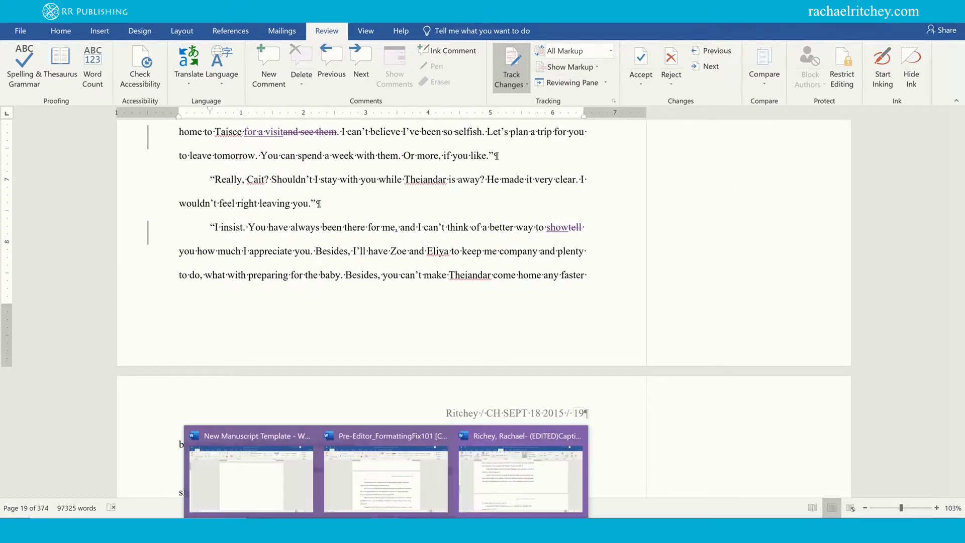
left_click(358, 448)
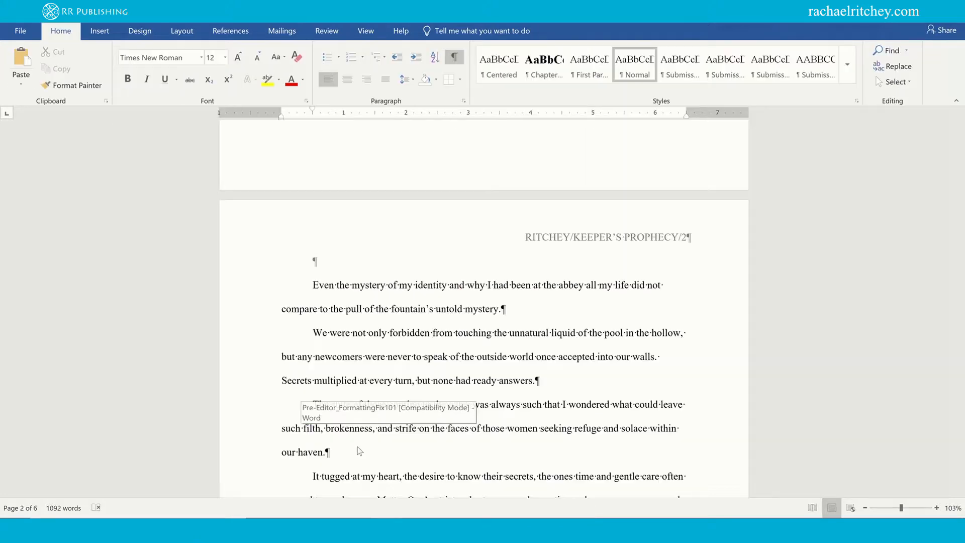
left_click(308, 282)
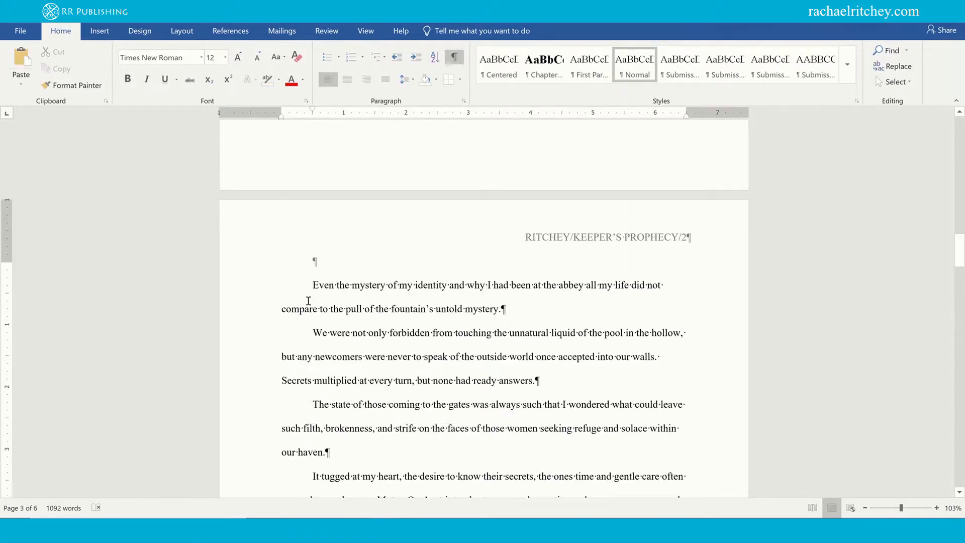
scroll(381, 306, "up", 8)
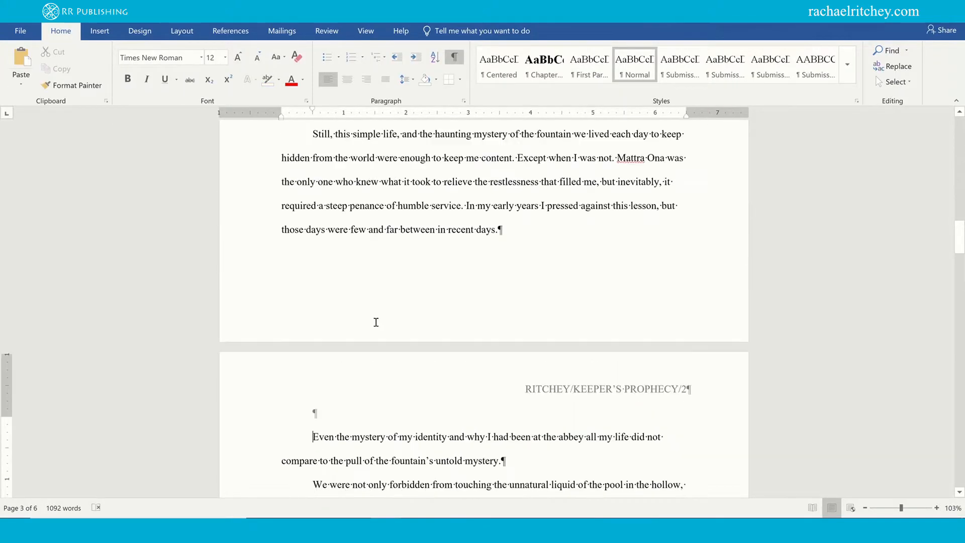
scroll(383, 303, "up", 5)
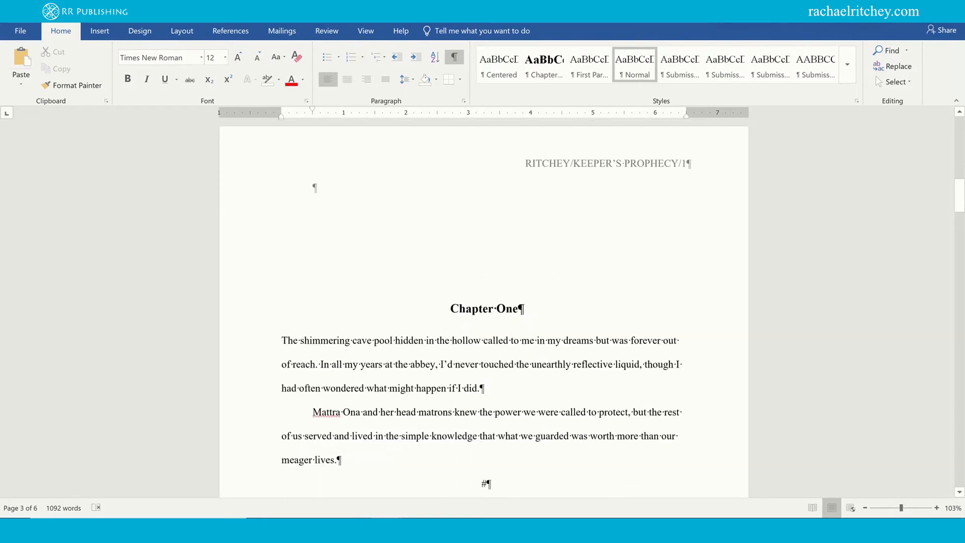
Step: Turn on Track Changes and delete "The shimmering" from the first sentence of Chapter One
left_click(328, 30)
left_click(510, 85)
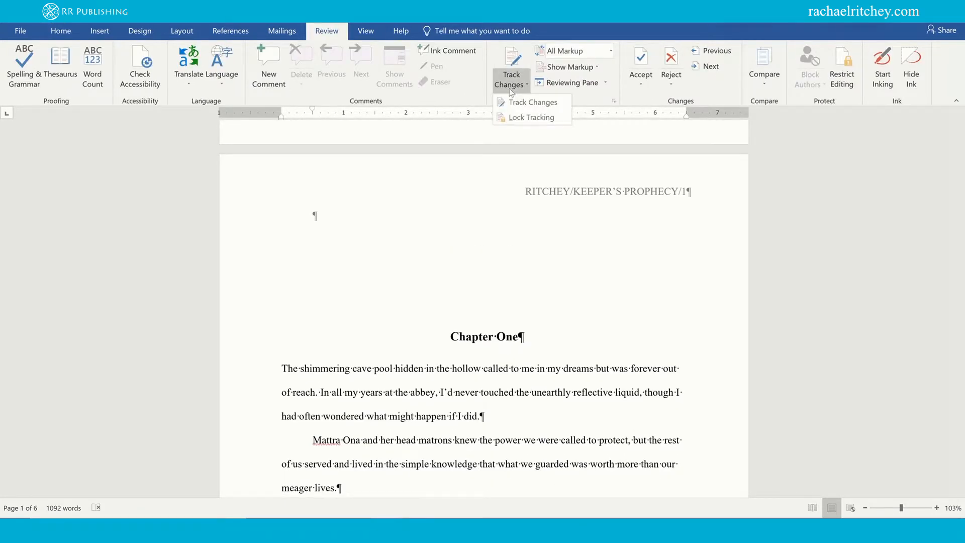
left_click(522, 104)
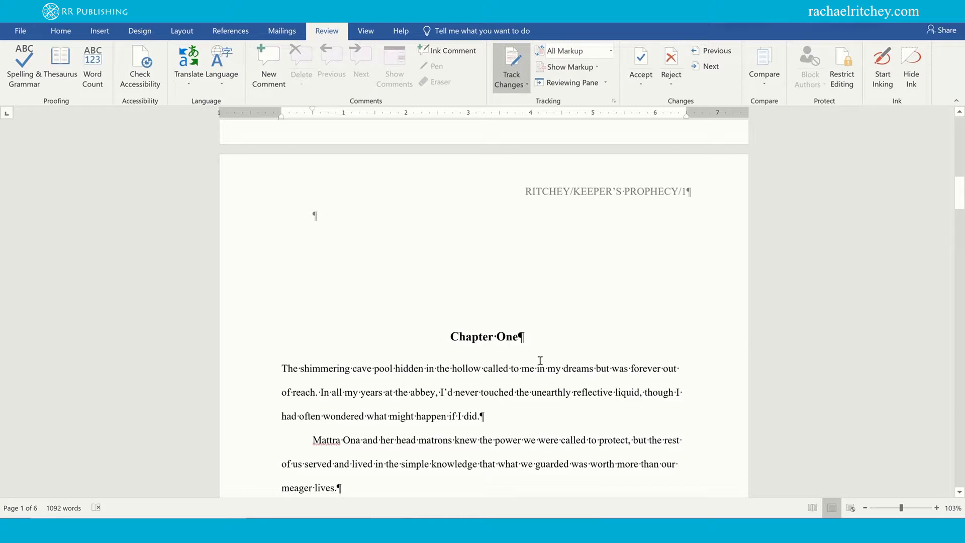
left_click_drag(280, 368, 346, 384)
key("Delete")
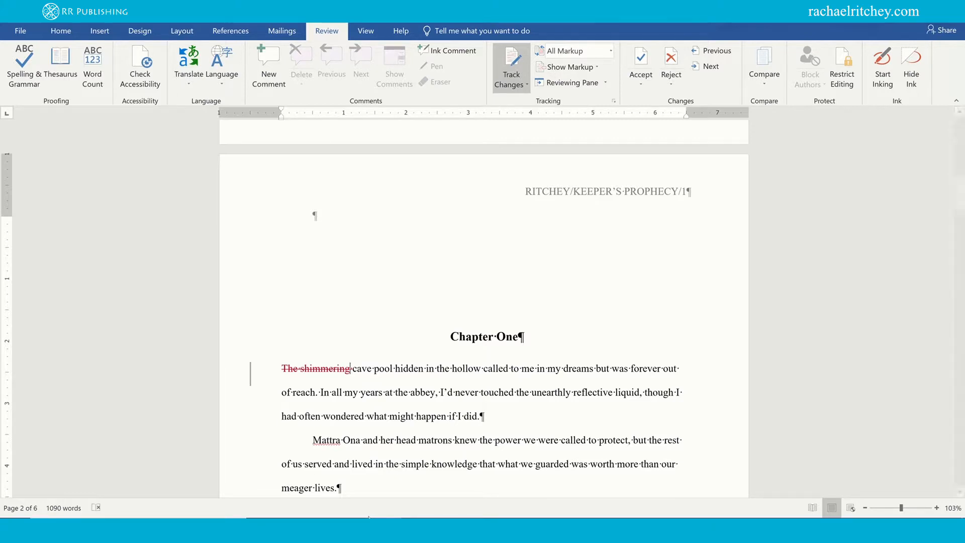
Step: Compare the tracked deletion in the Simple Markup, No Markup and Original displays, returning the display to All Markup
left_click(610, 50)
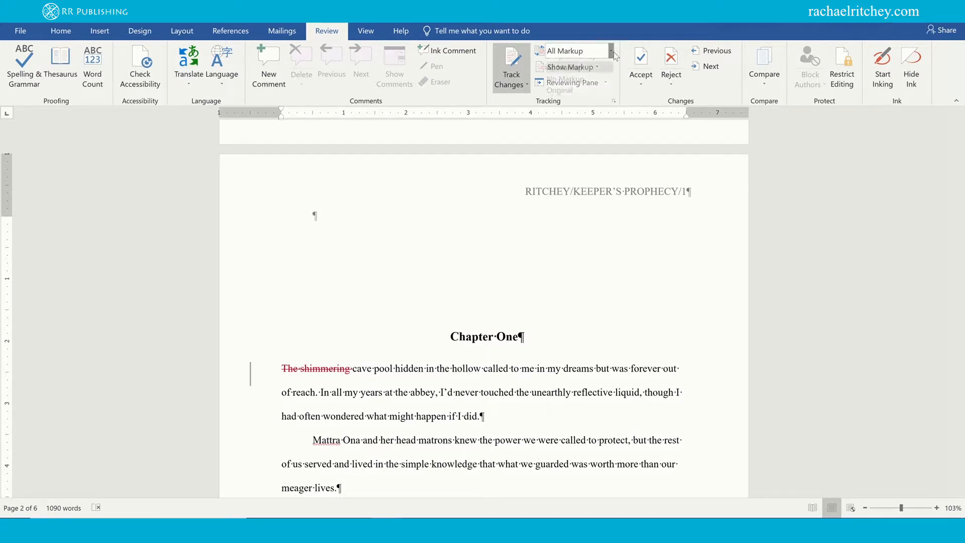
left_click(571, 65)
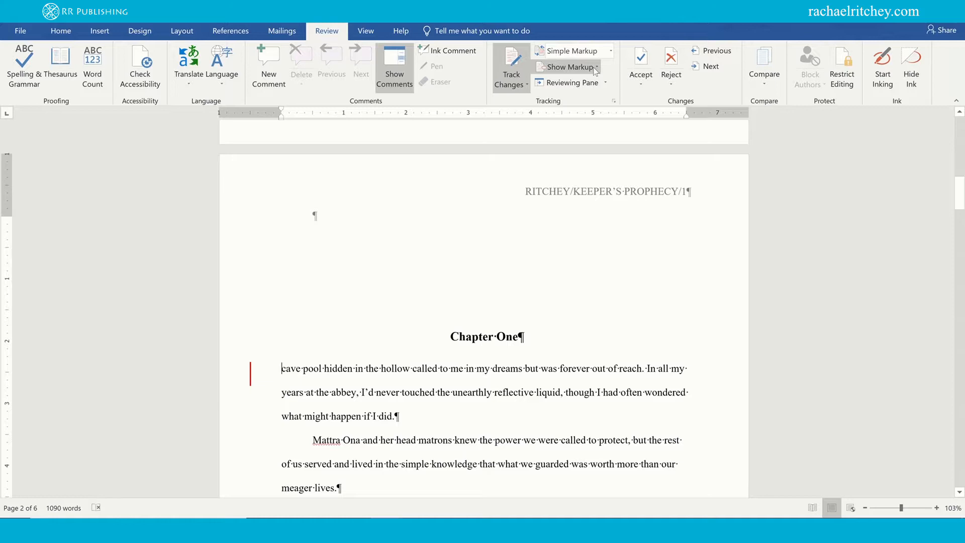
left_click(610, 50)
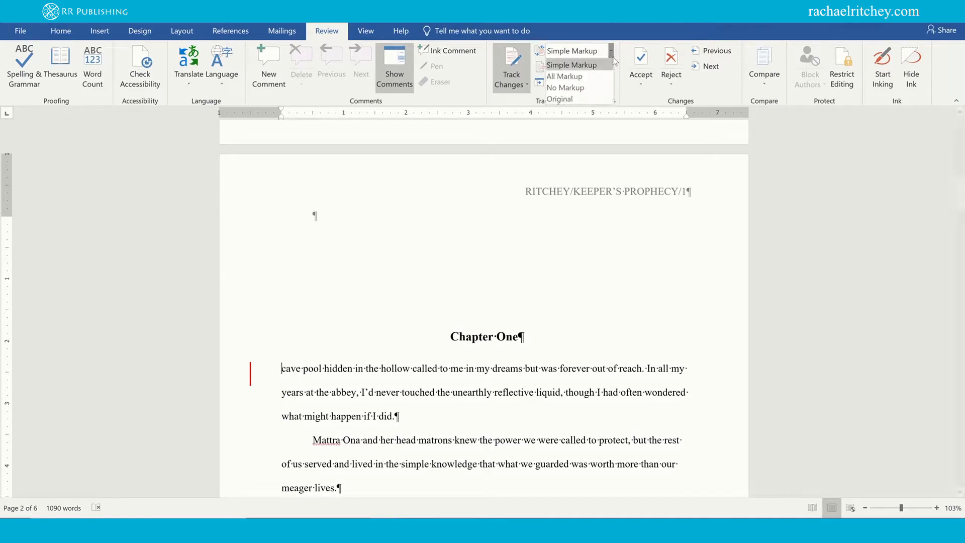
left_click(594, 87)
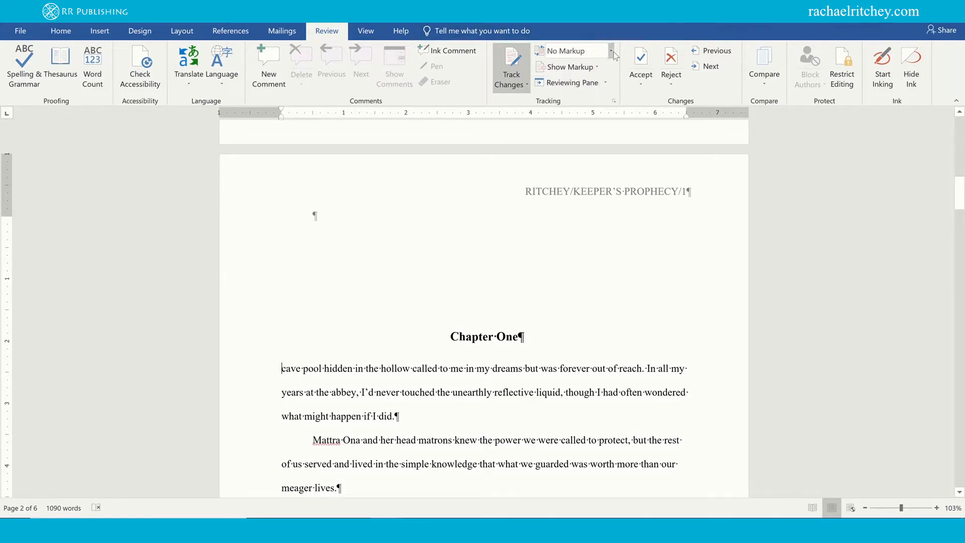
left_click(610, 50)
left_click(596, 77)
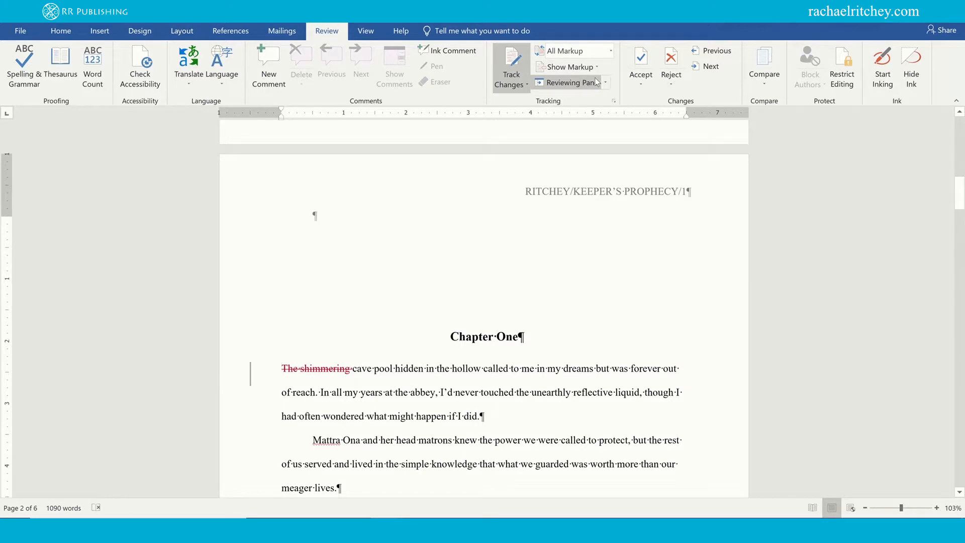
left_click(611, 50)
left_click(593, 99)
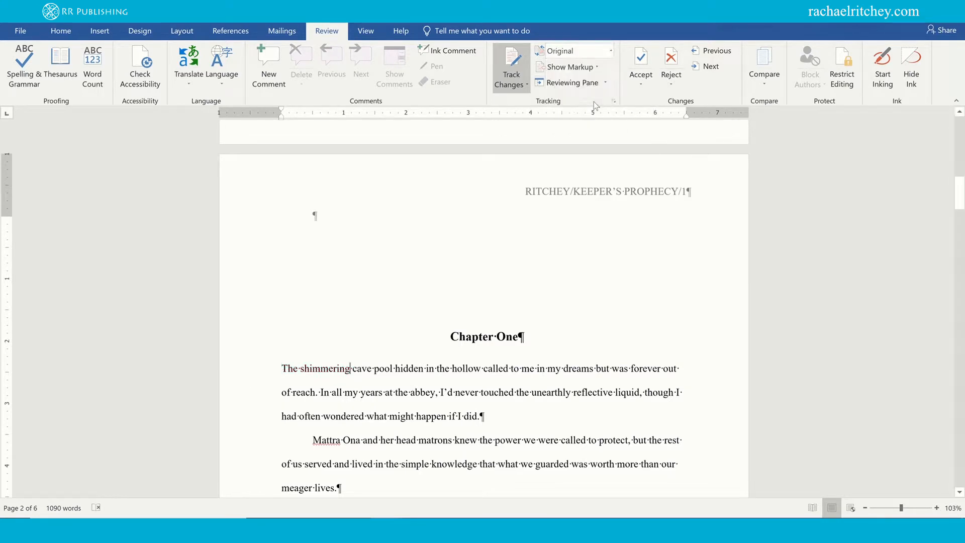
left_click(610, 50)
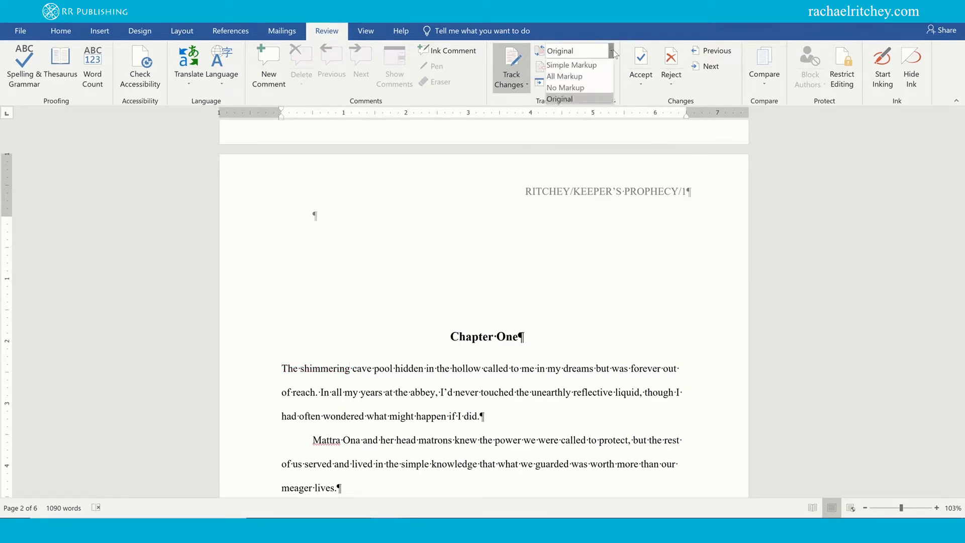
left_click(595, 76)
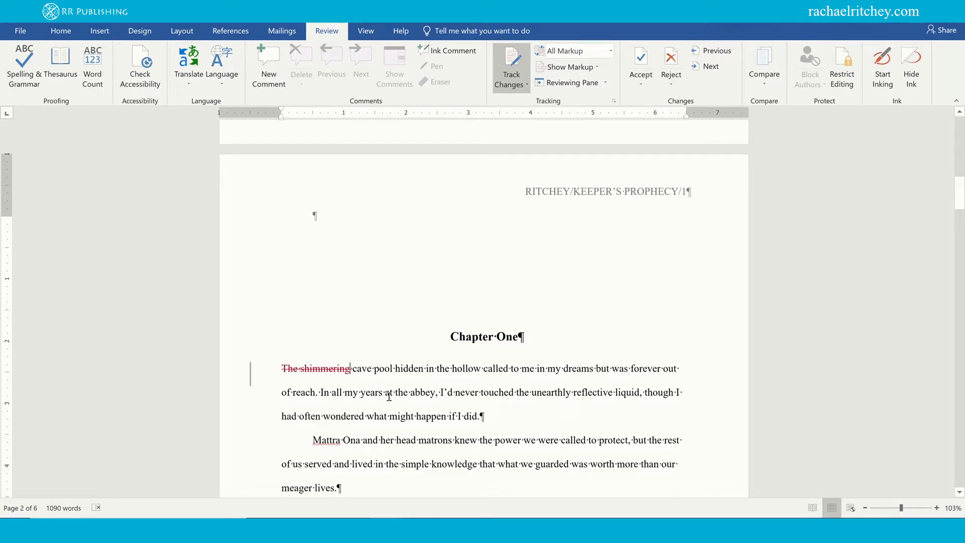
Step: Examine the Track Changes options and the Show Markup choices for comments, insertions and deletions, formatting, balloons and specific people
left_click(523, 84)
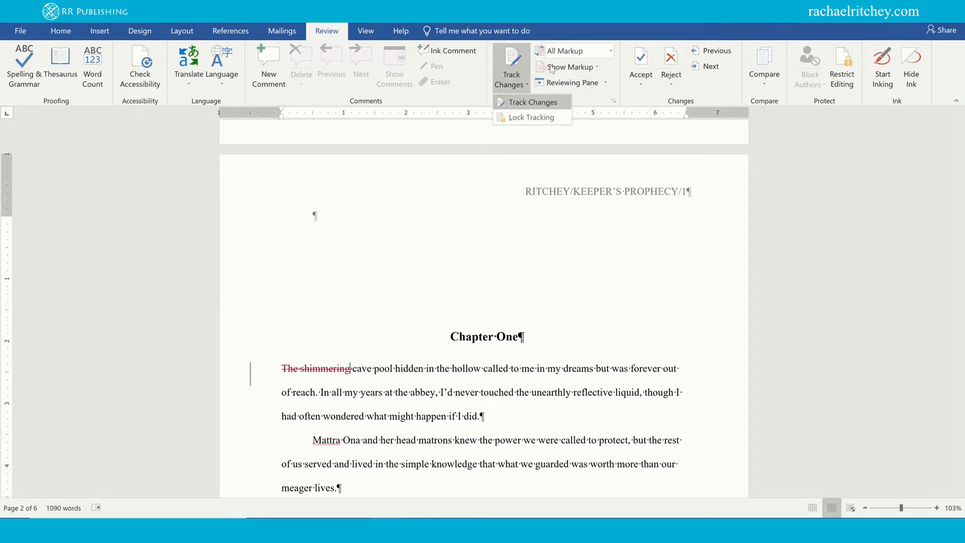
left_click(595, 68)
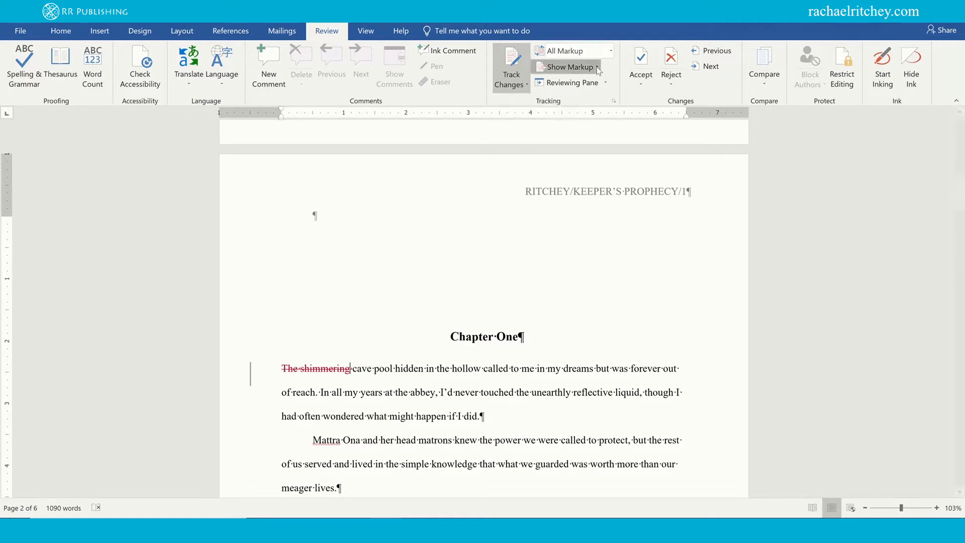
left_click(595, 67)
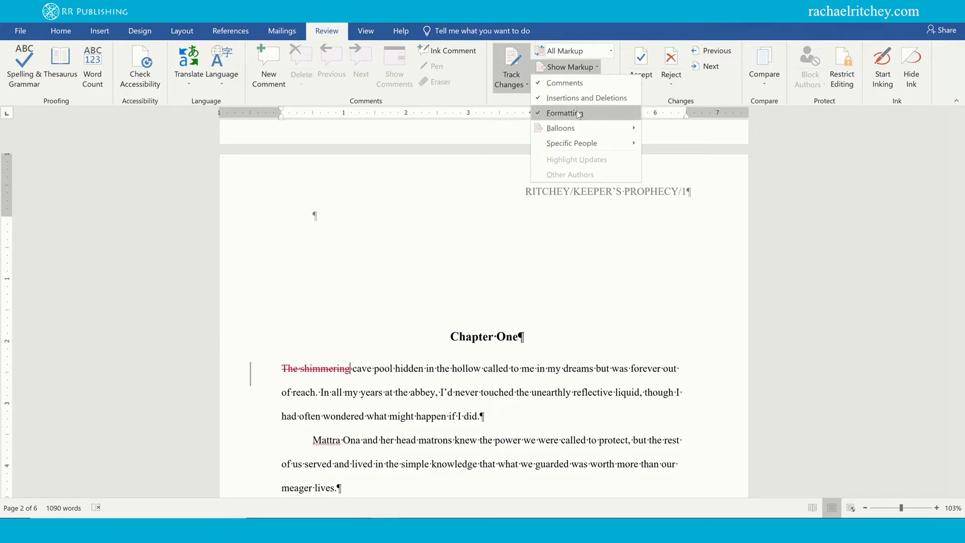
mouse_move(559, 130)
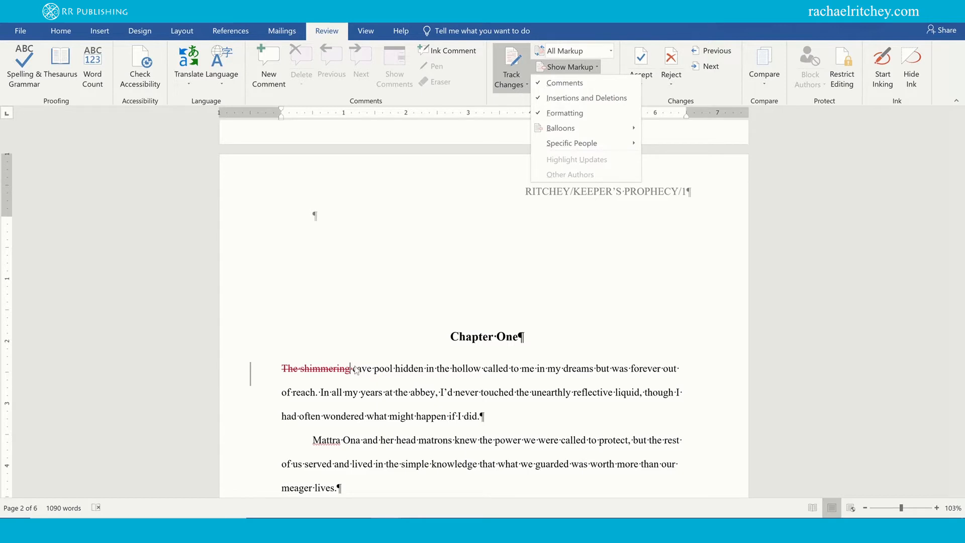
Step: Insert an empty comment on the struck-out word "shimmering" in Chapter One's first sentence, and undo it
left_click(282, 30)
left_click(282, 31)
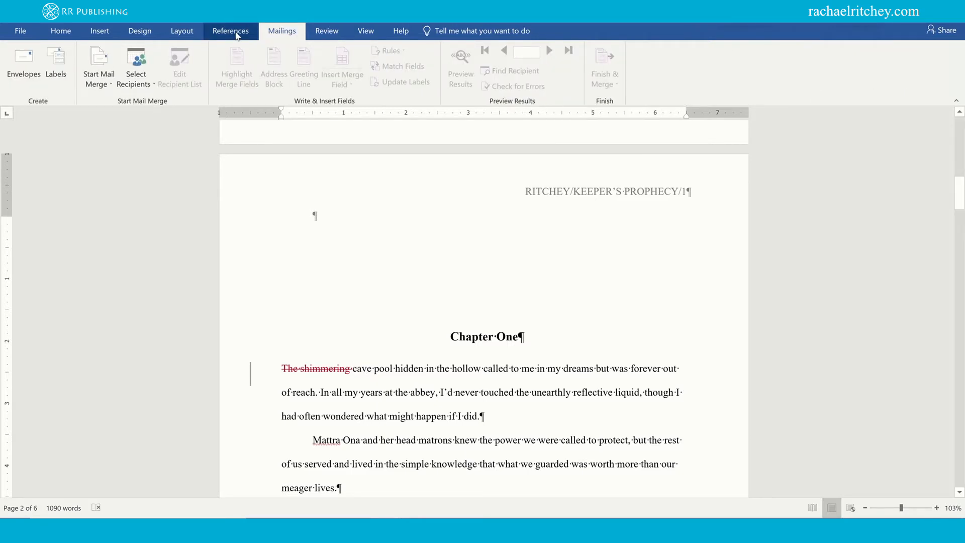
left_click(230, 30)
left_click(327, 30)
left_click(268, 68)
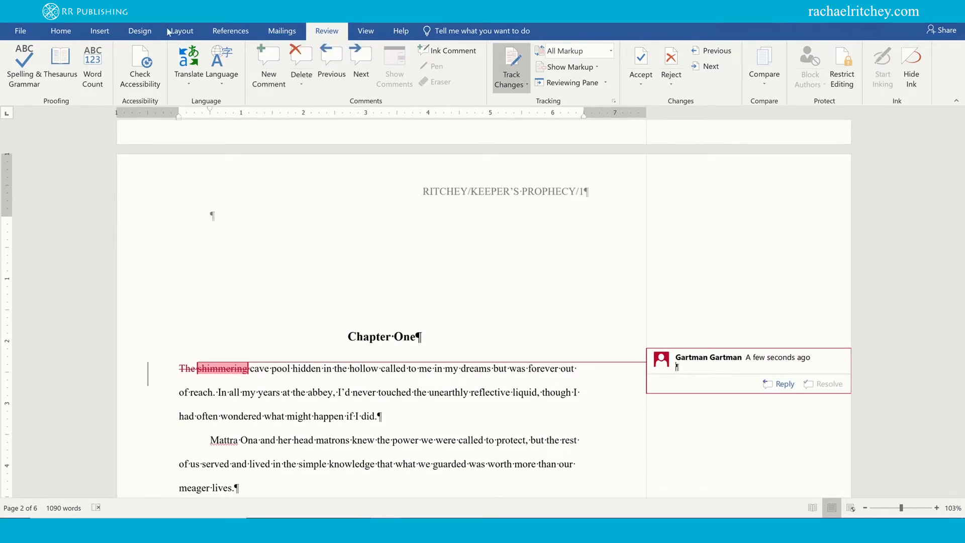
left_click(61, 30)
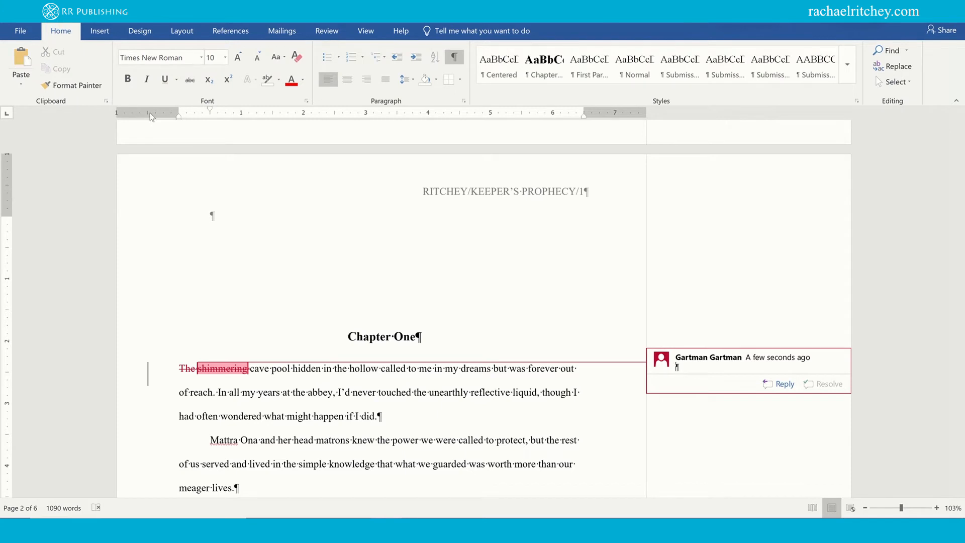
key("ctrl+z")
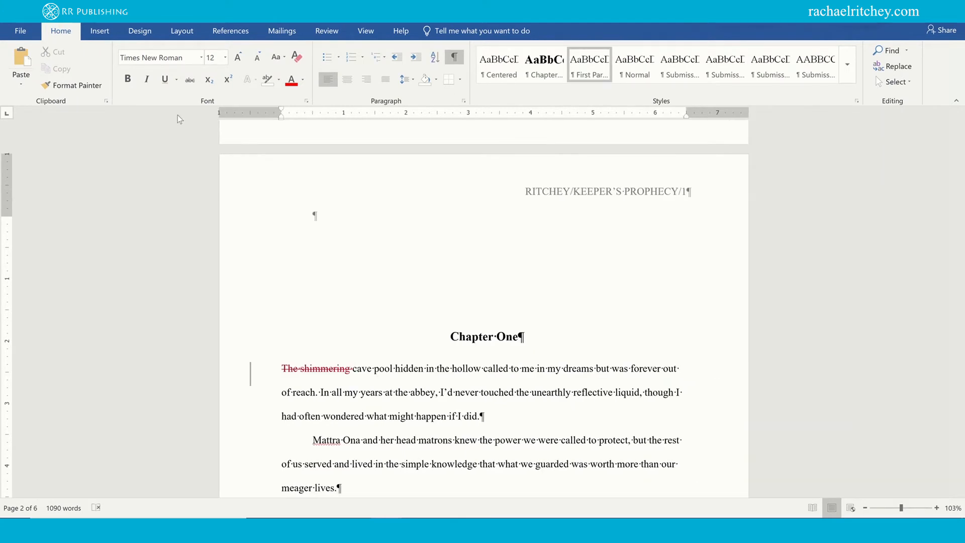
scroll(485, 432, "down", 3)
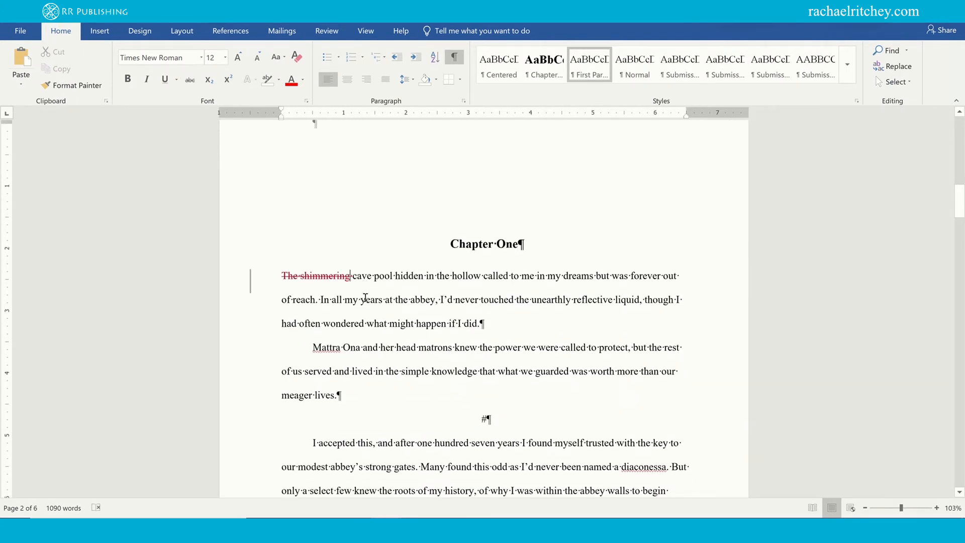
left_click(329, 34)
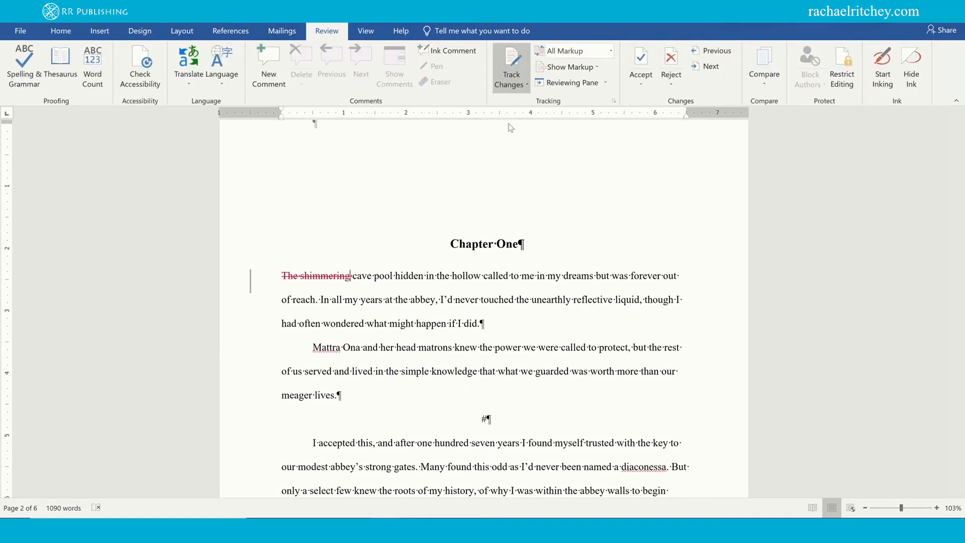